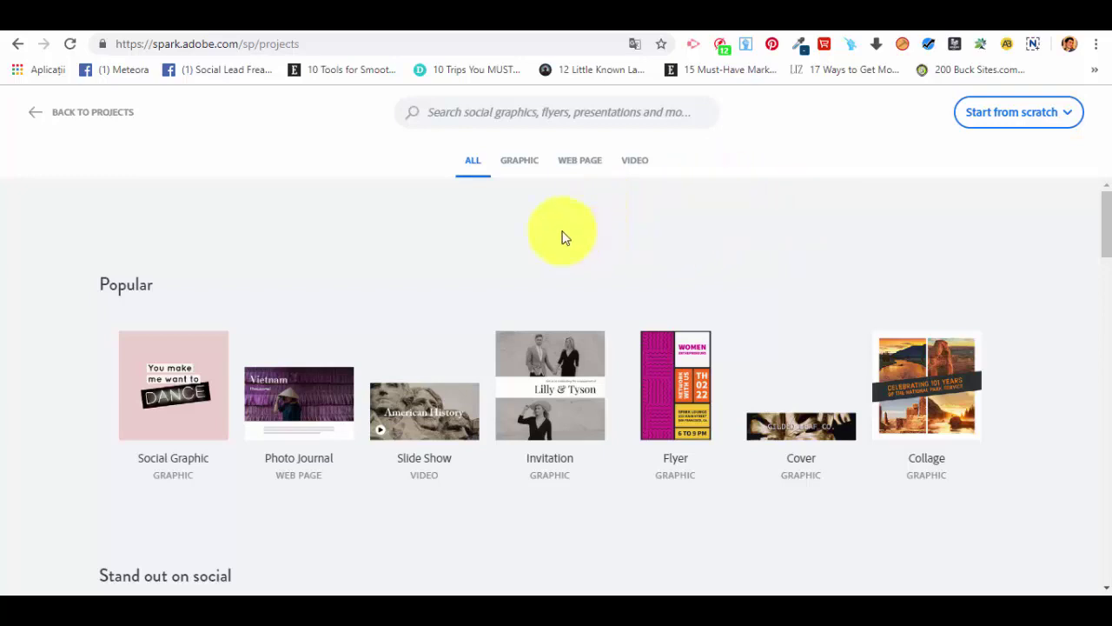
- Filter to Graphic templates and open the Instagram Promo 'New York fashion week' template as a new post
left_click(530, 167)
scroll(418, 230, "down", 1)
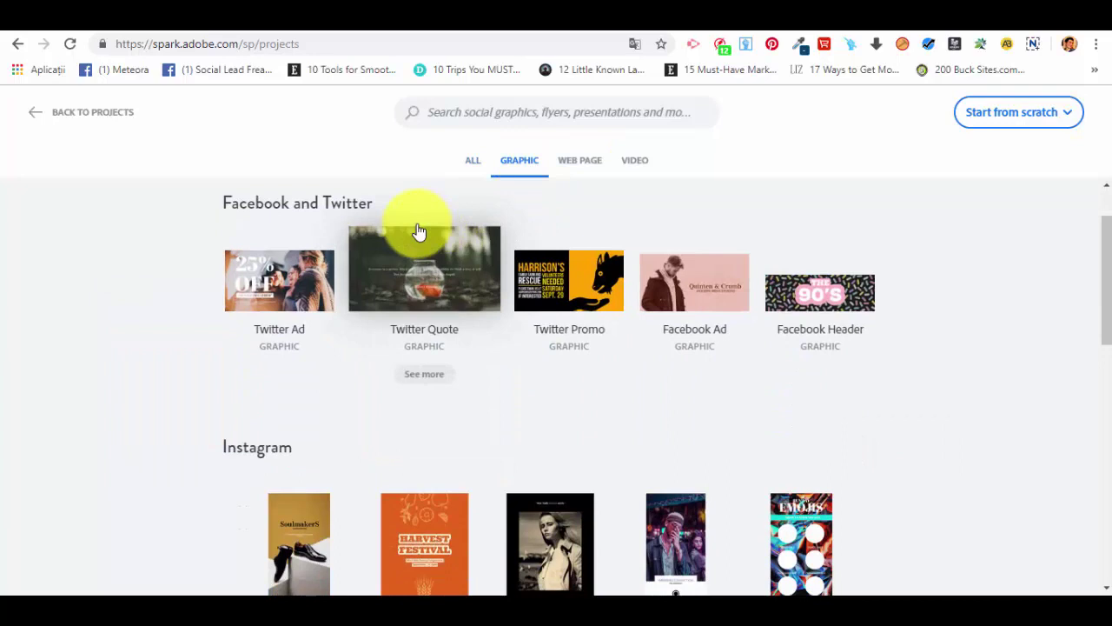
scroll(474, 384, "down", 1)
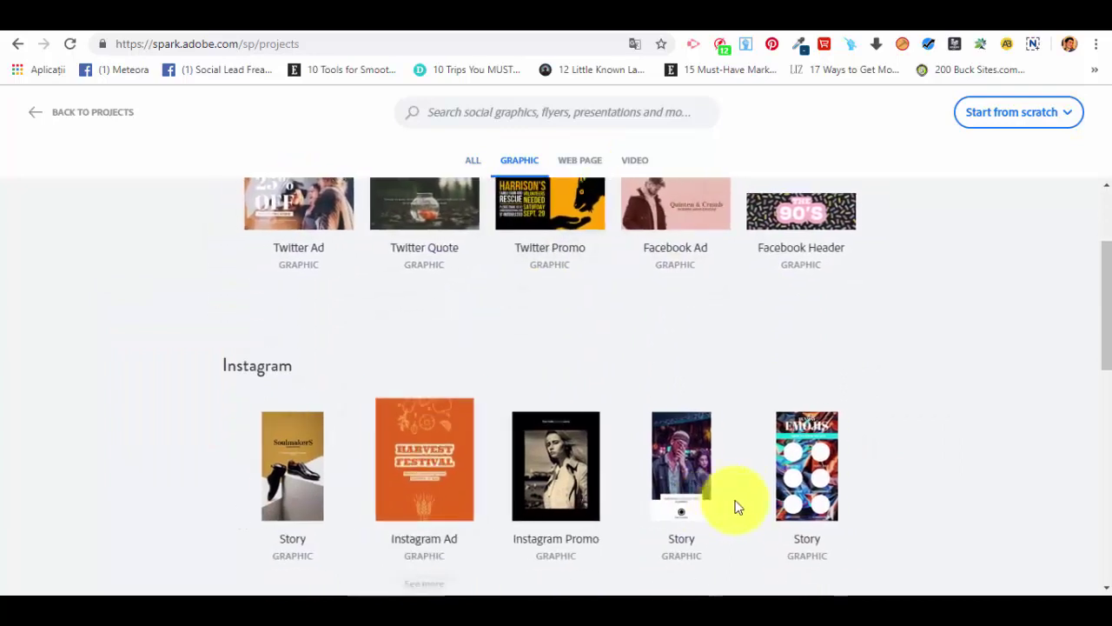
scroll(744, 504, "up", 2)
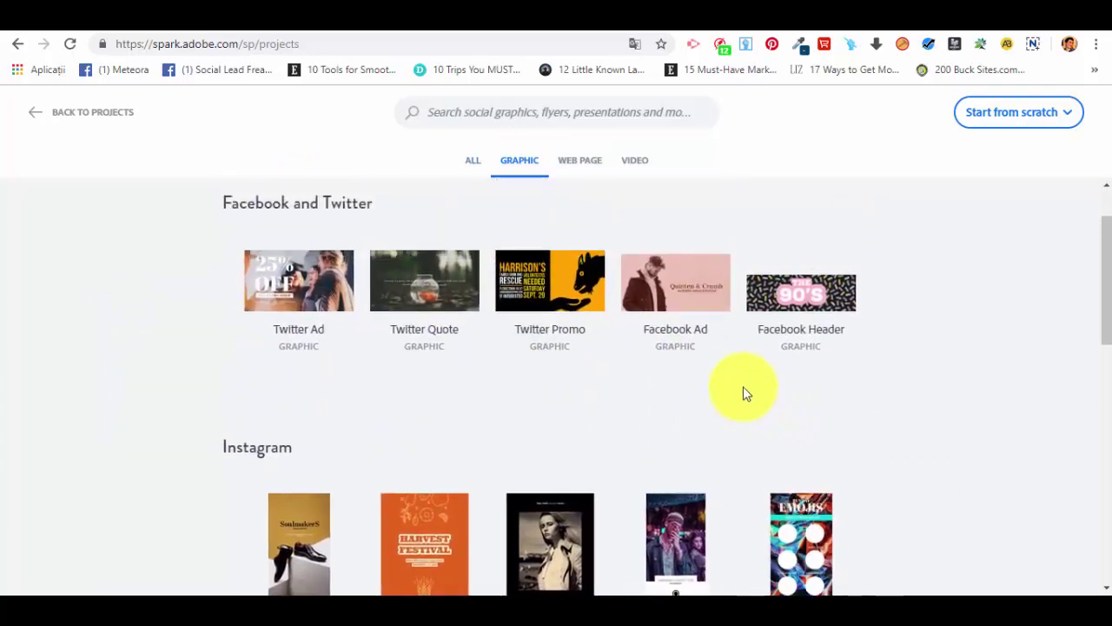
scroll(743, 393, "down", 2)
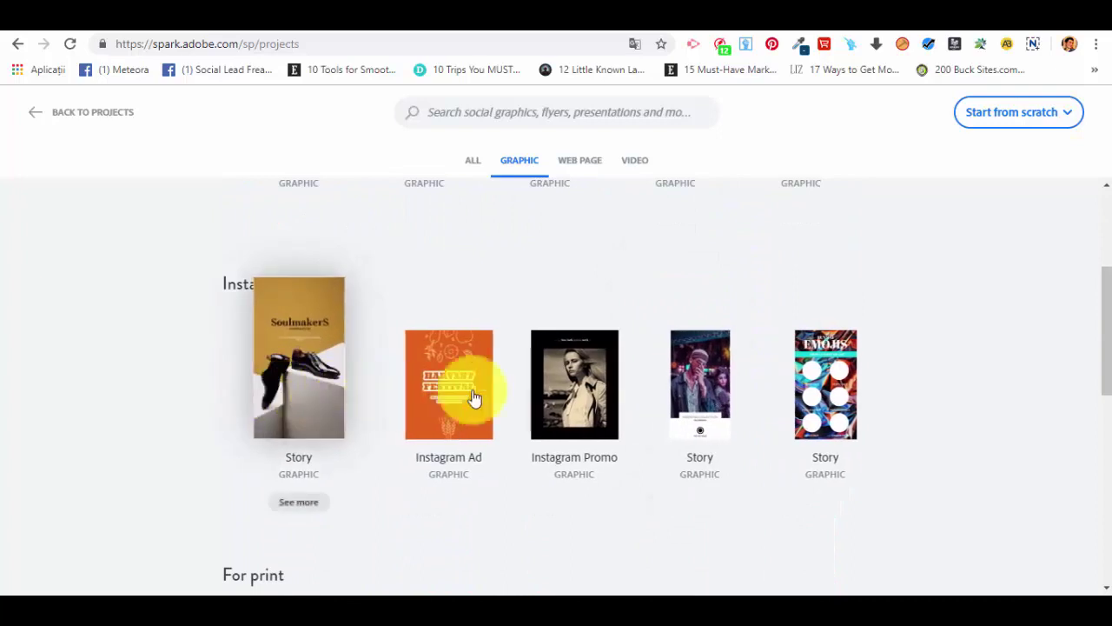
left_click(566, 368)
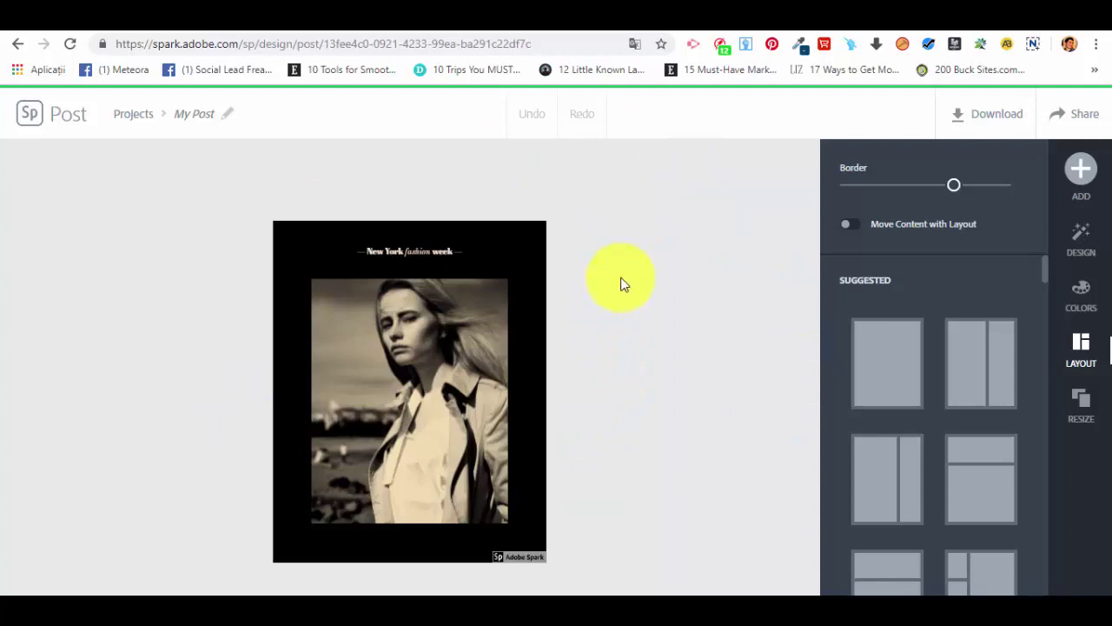
- Change the post title from 'My Post' to 'Test 1'
left_click(173, 112)
key("BackSpace")
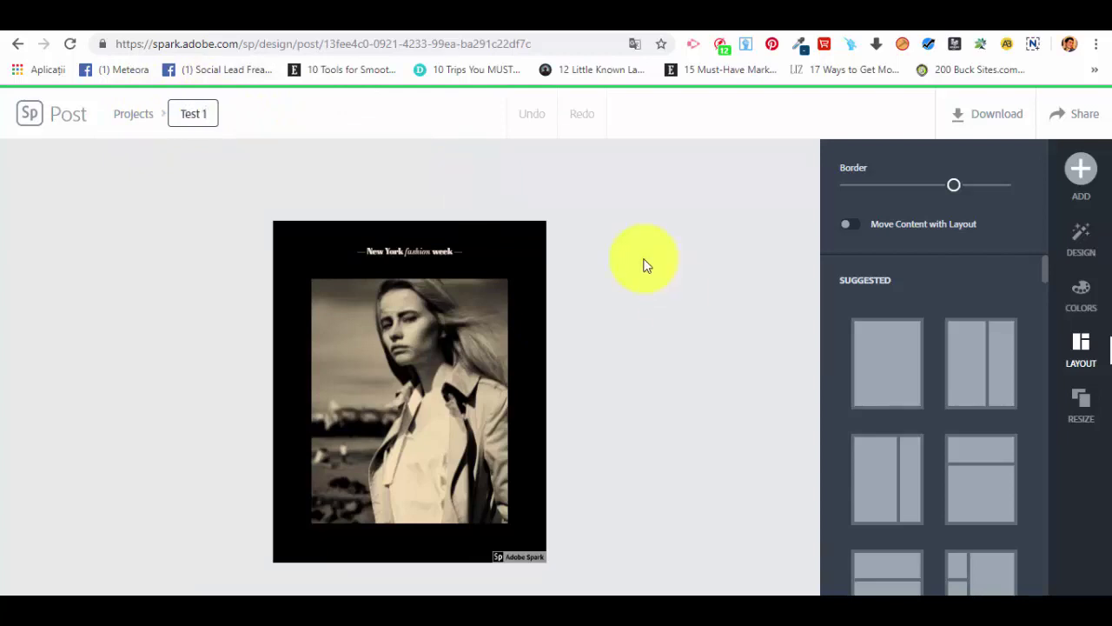
key("Return")
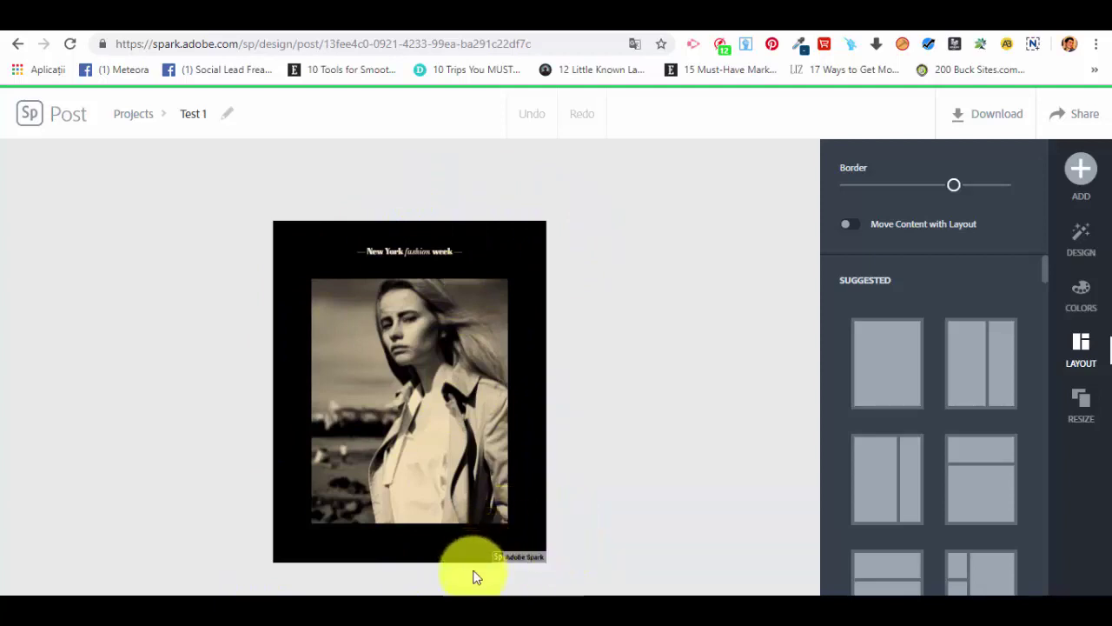
left_click(523, 562)
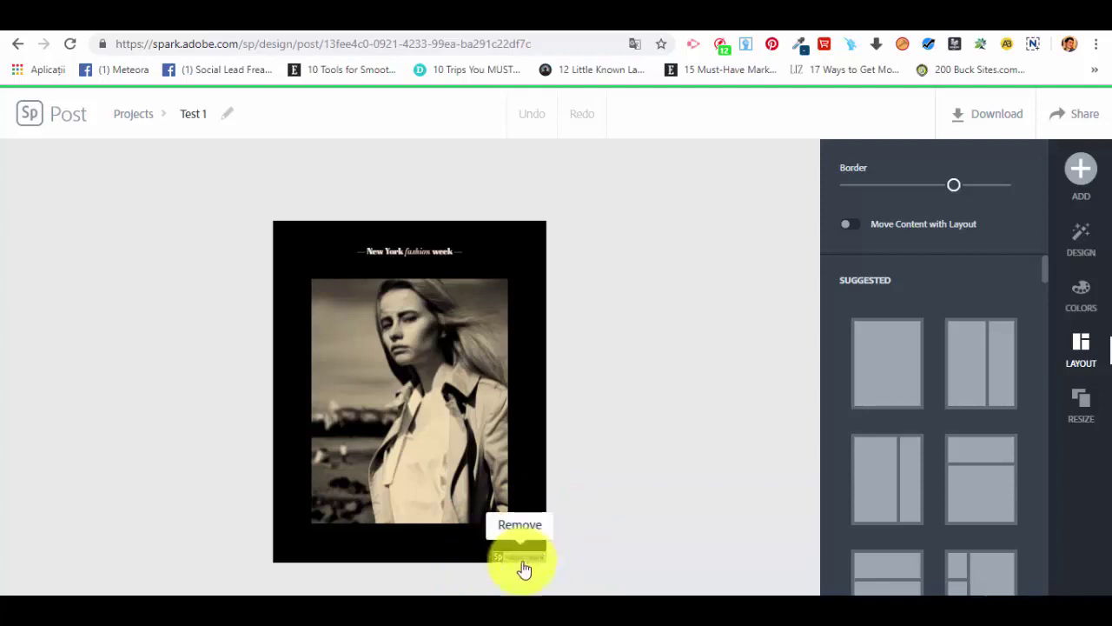
left_click(505, 524)
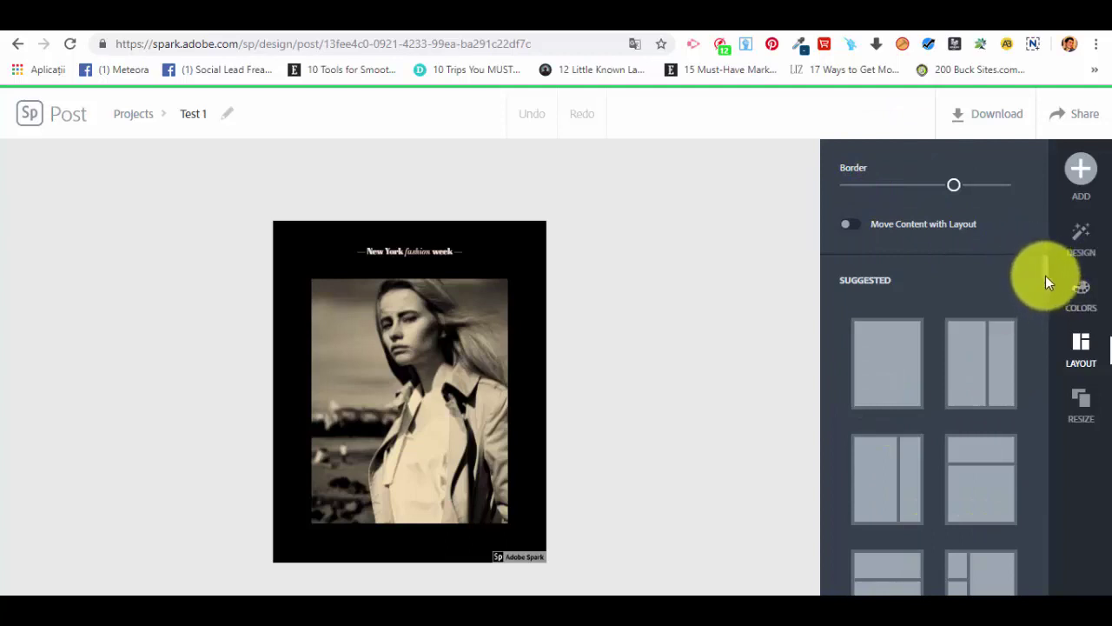
left_click_drag(1045, 267, 994, 240)
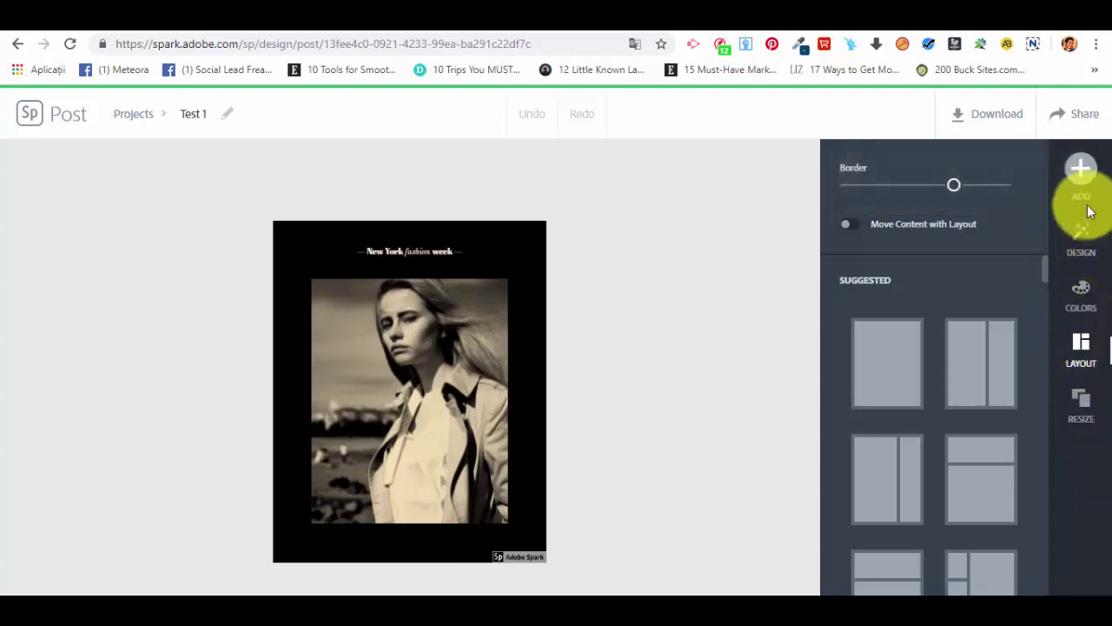
- Open the Design variations panel and scroll through the available styles
left_click(1080, 166)
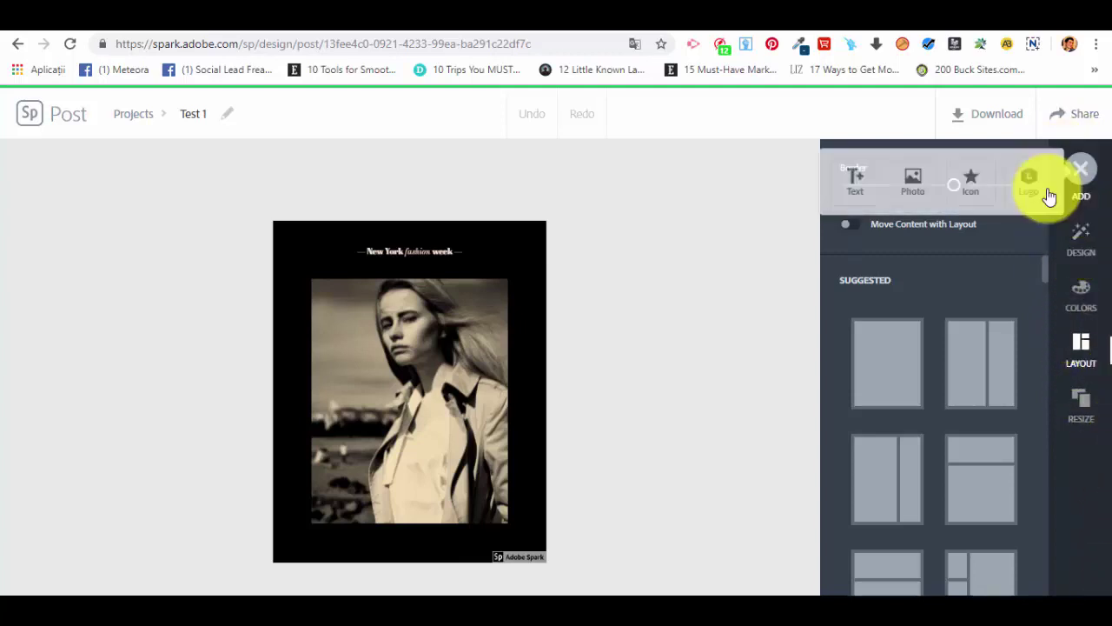
left_click(1080, 169)
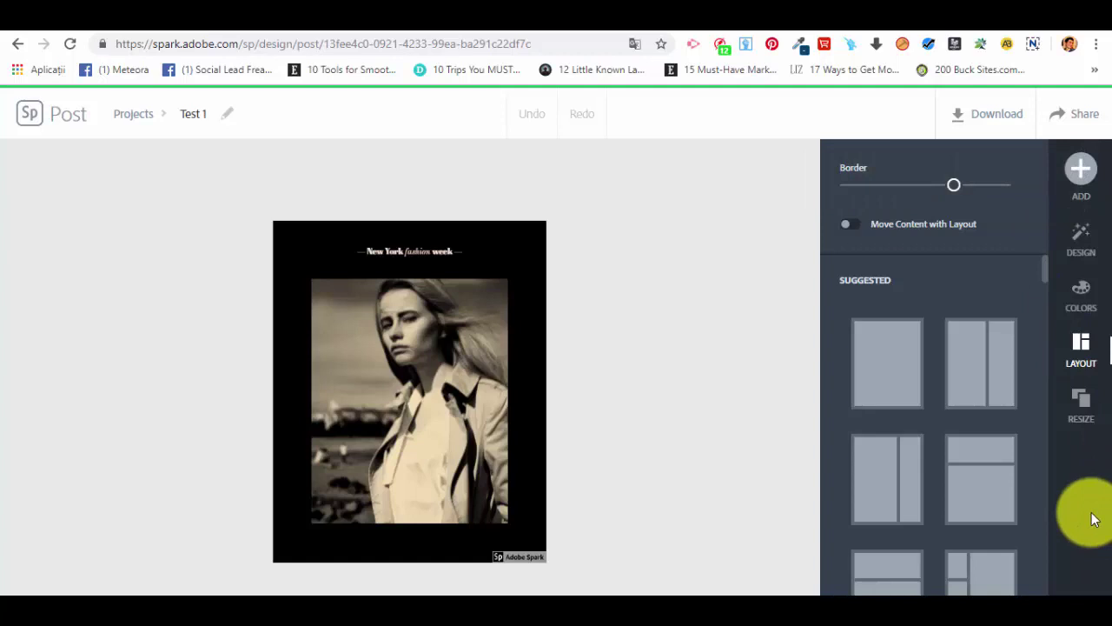
left_click(1080, 169)
left_click(1072, 245)
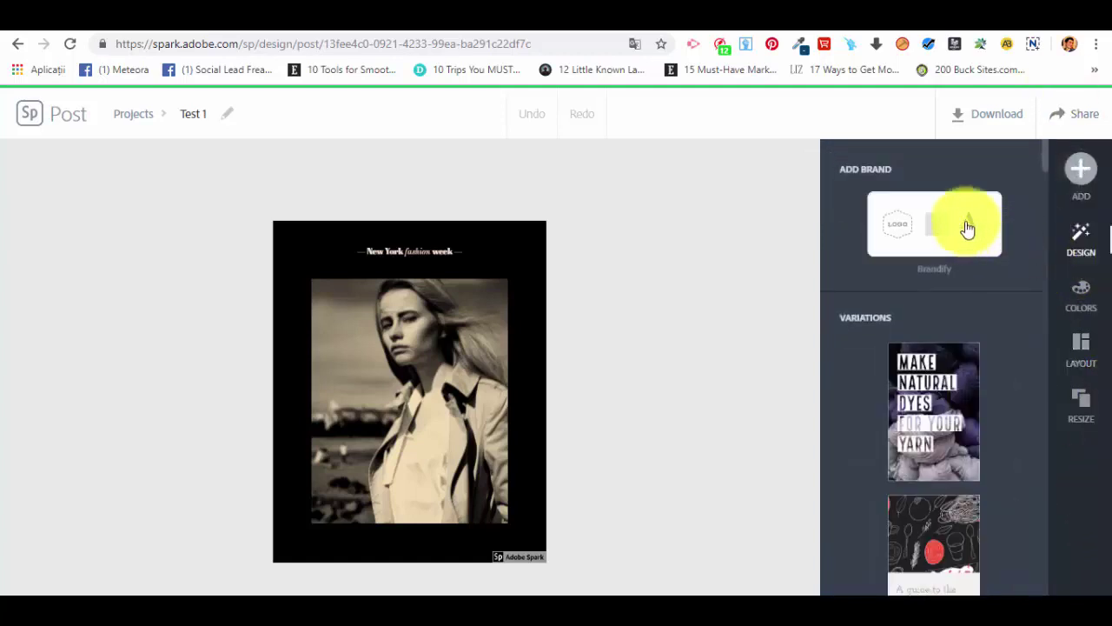
scroll(973, 337, "down", 1)
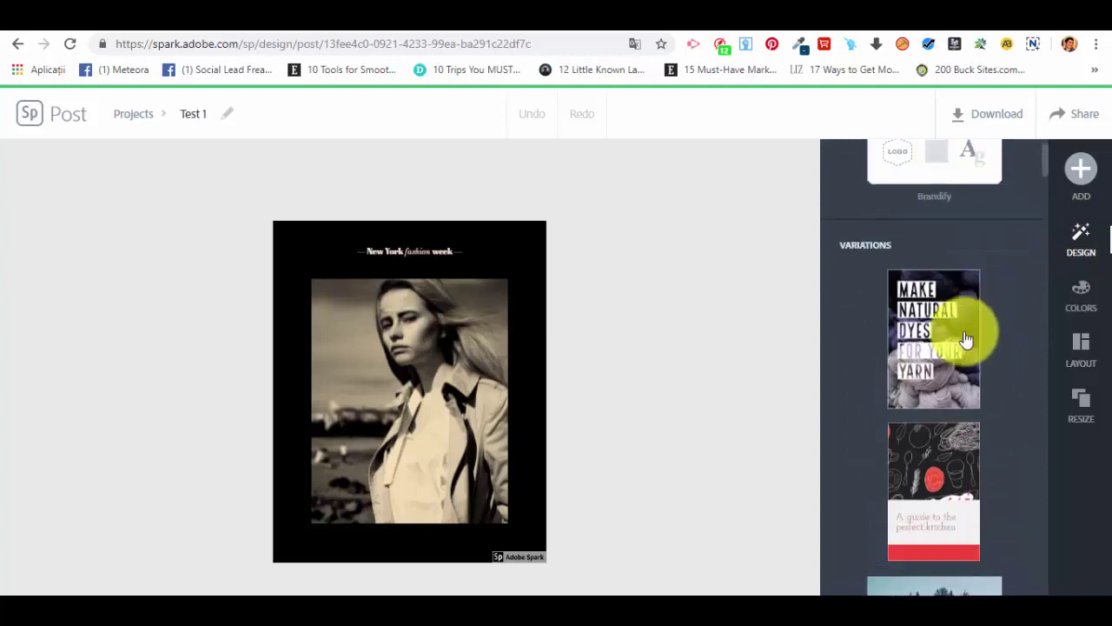
scroll(968, 303, "down", 1)
scroll(956, 329, "down", 4)
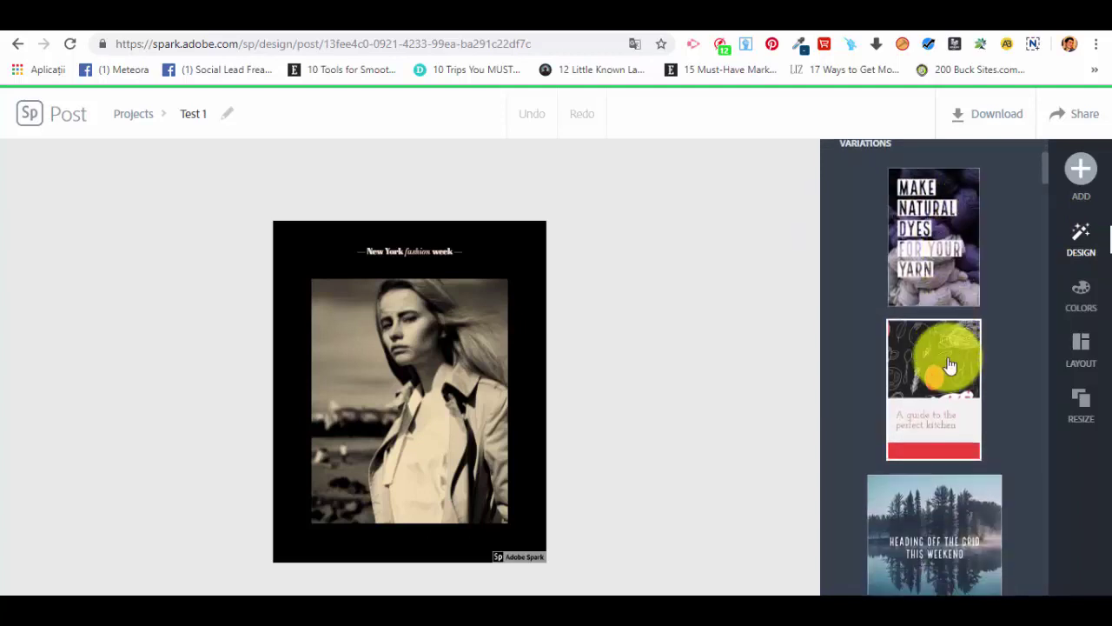
scroll(947, 350, "down", 3)
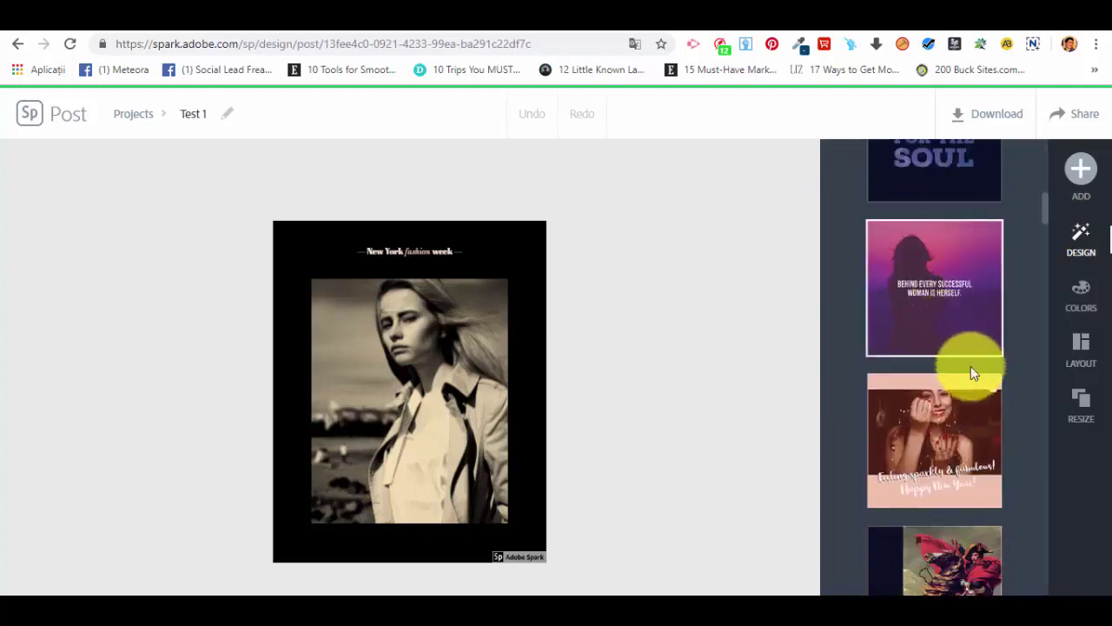
- Try the pink quote, peach Happy New Year and navy styles, settling on blue Happy 4th
left_click(967, 320)
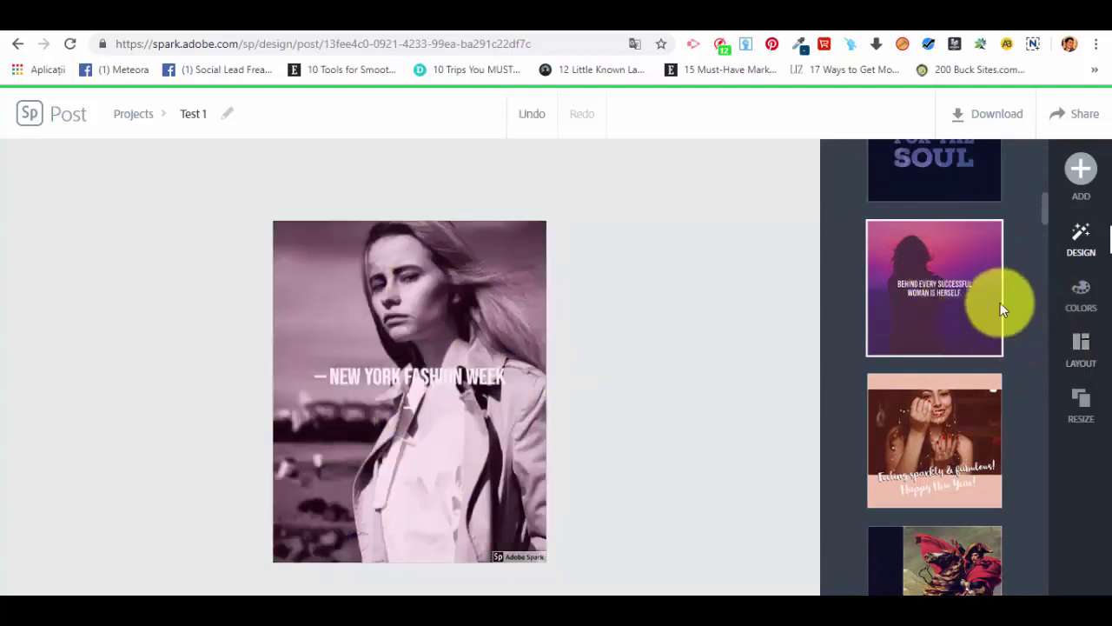
scroll(930, 330, "down", 1)
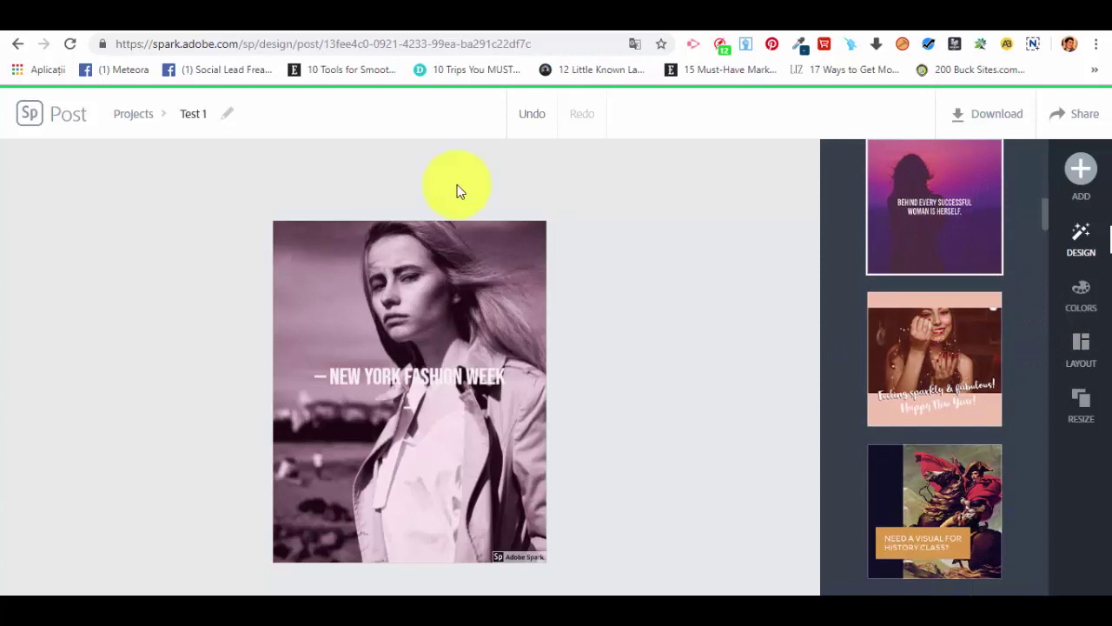
left_click(954, 344)
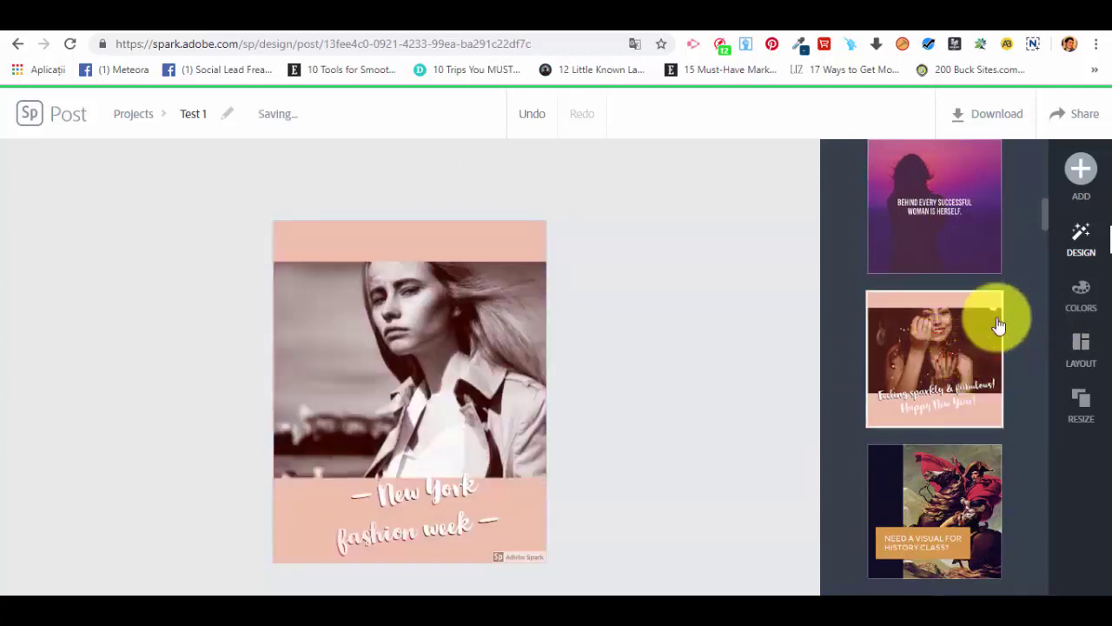
scroll(973, 353, "down", 2)
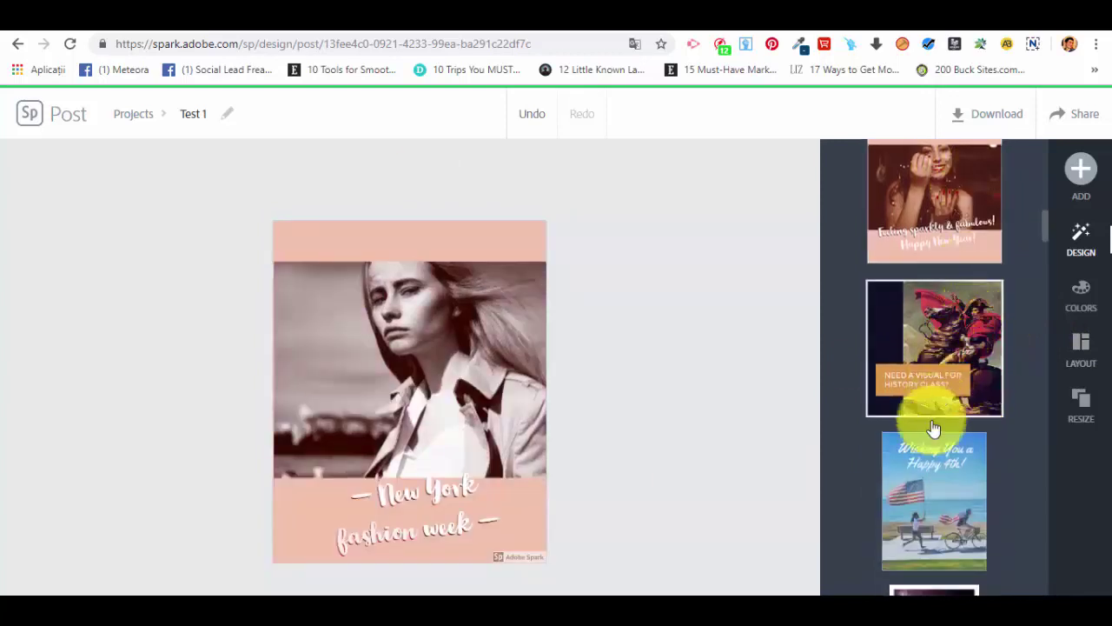
left_click(971, 355)
scroll(1028, 465, "down", 3)
left_click(919, 274)
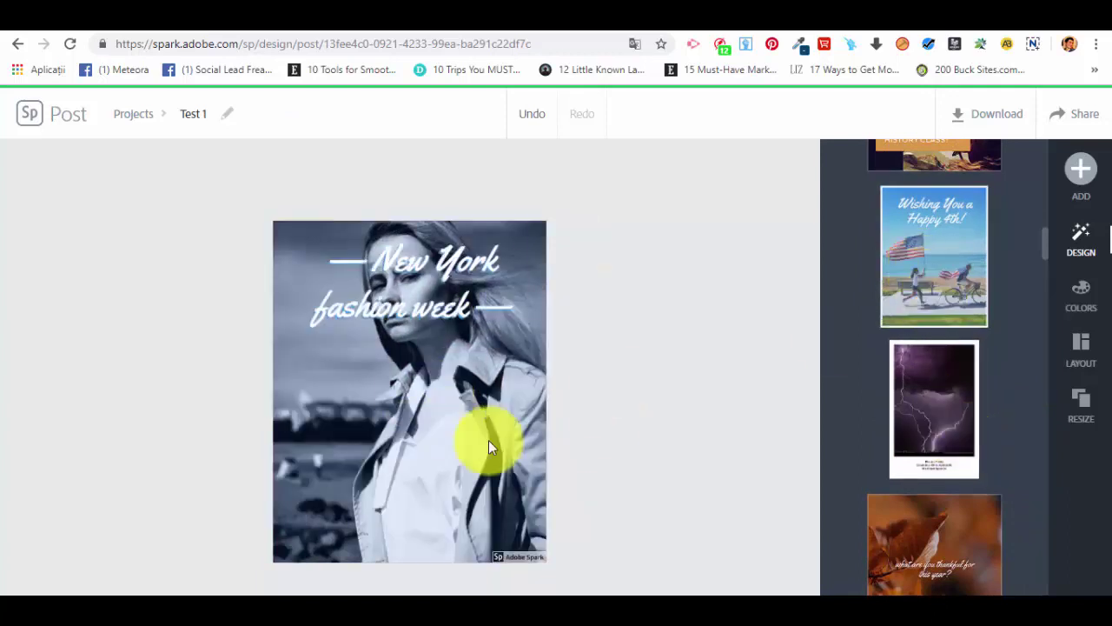
scroll(1047, 328, "up", 2)
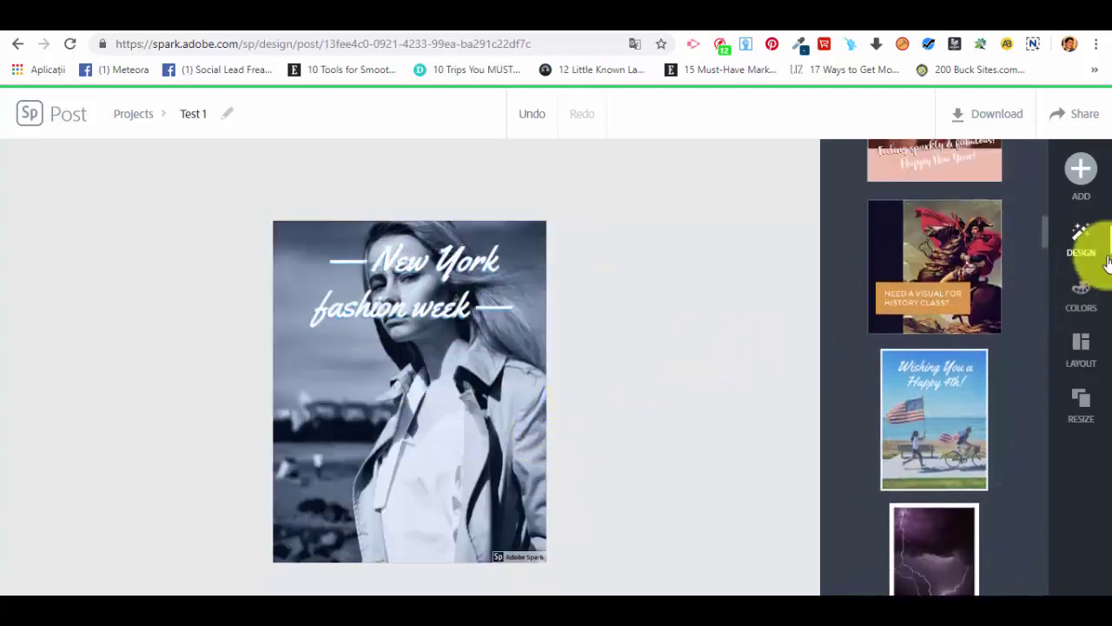
- Add a new photo from a free 'office' stock search: the woman with coloured pencils
left_click(1072, 162)
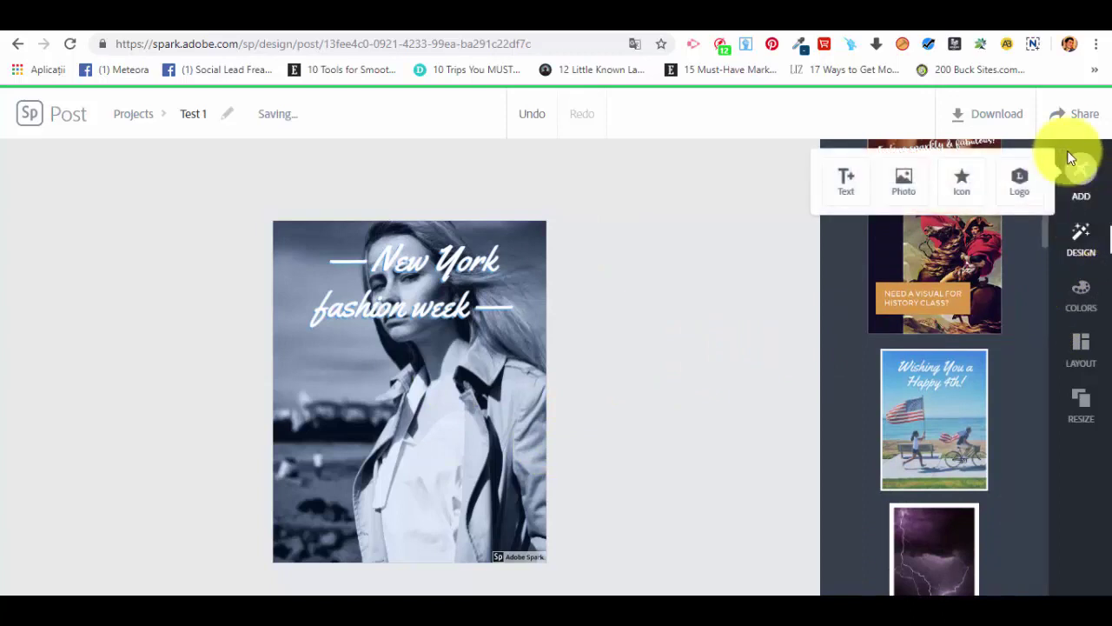
left_click(1081, 172)
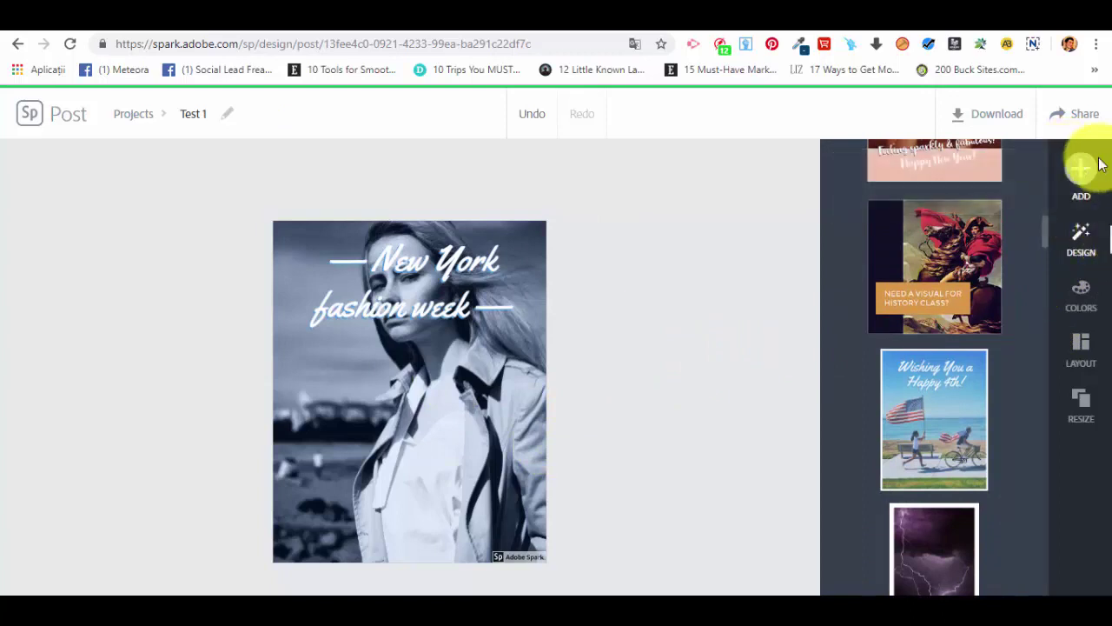
left_click(1080, 180)
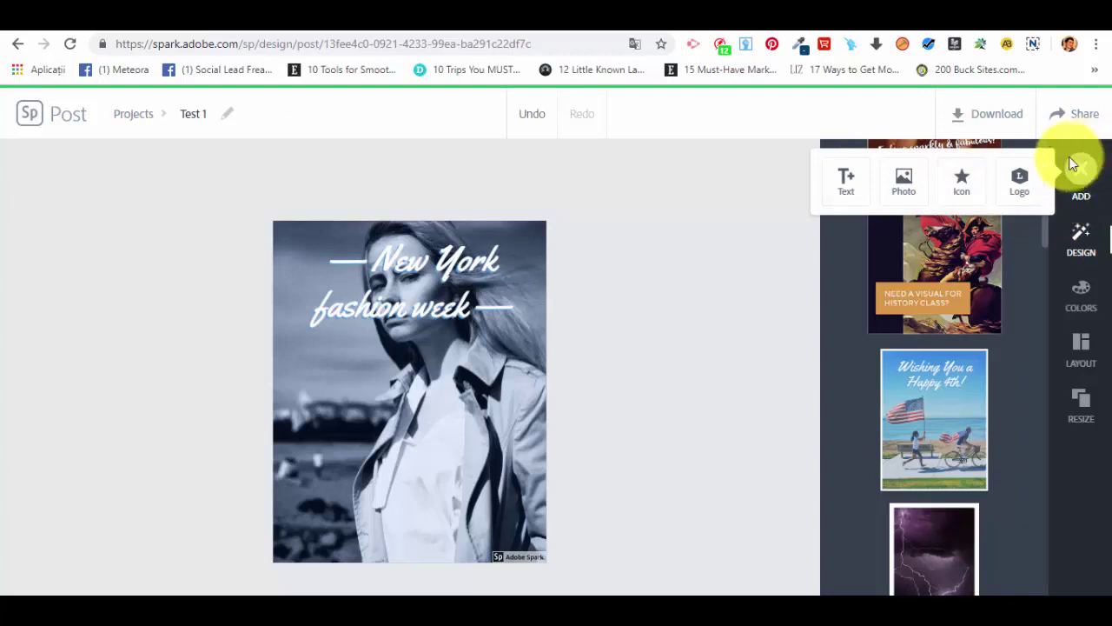
left_click(1023, 181)
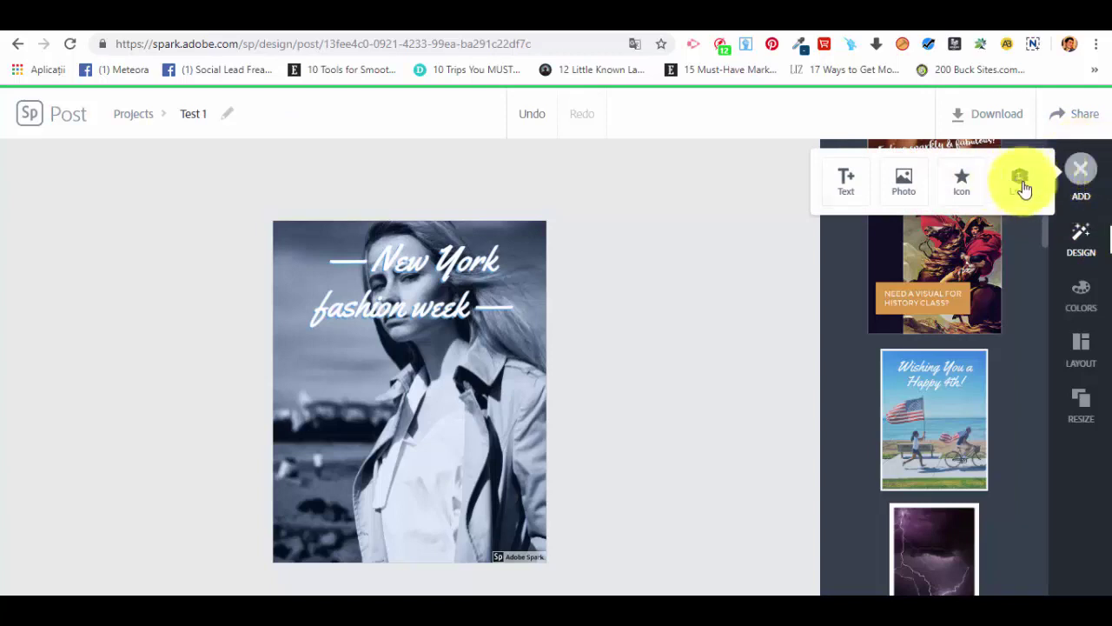
left_click(904, 181)
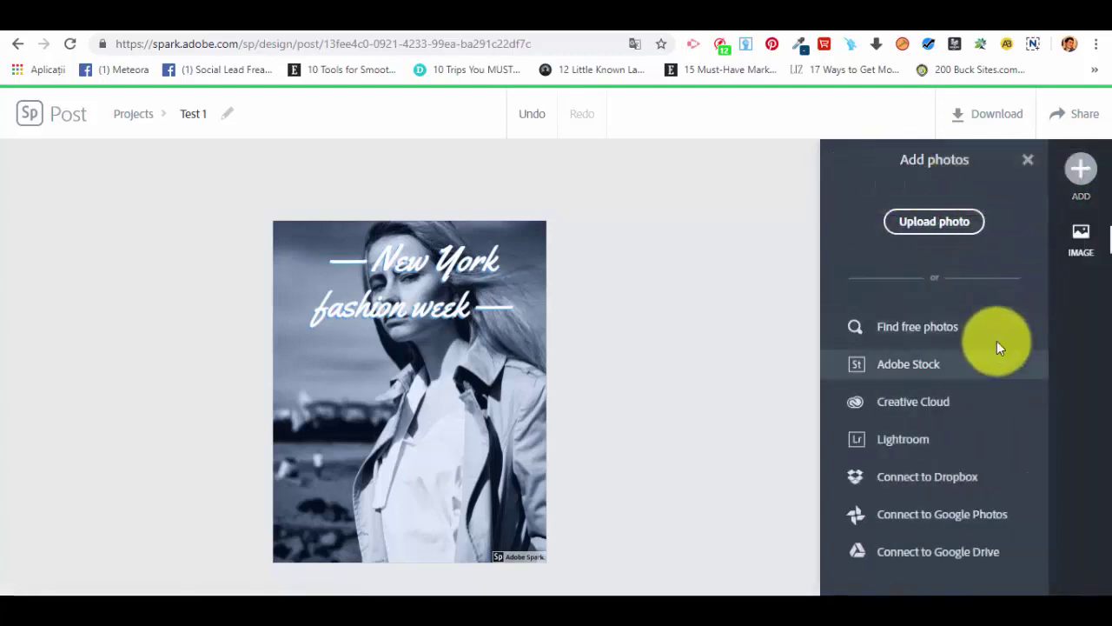
left_click(950, 336)
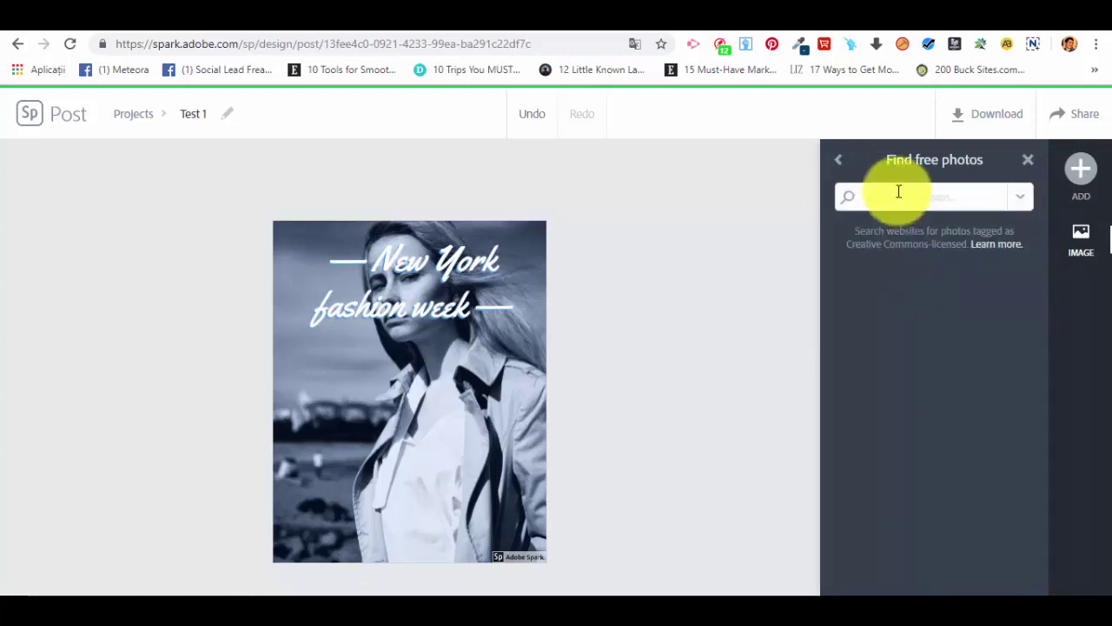
type("office")
key("Return")
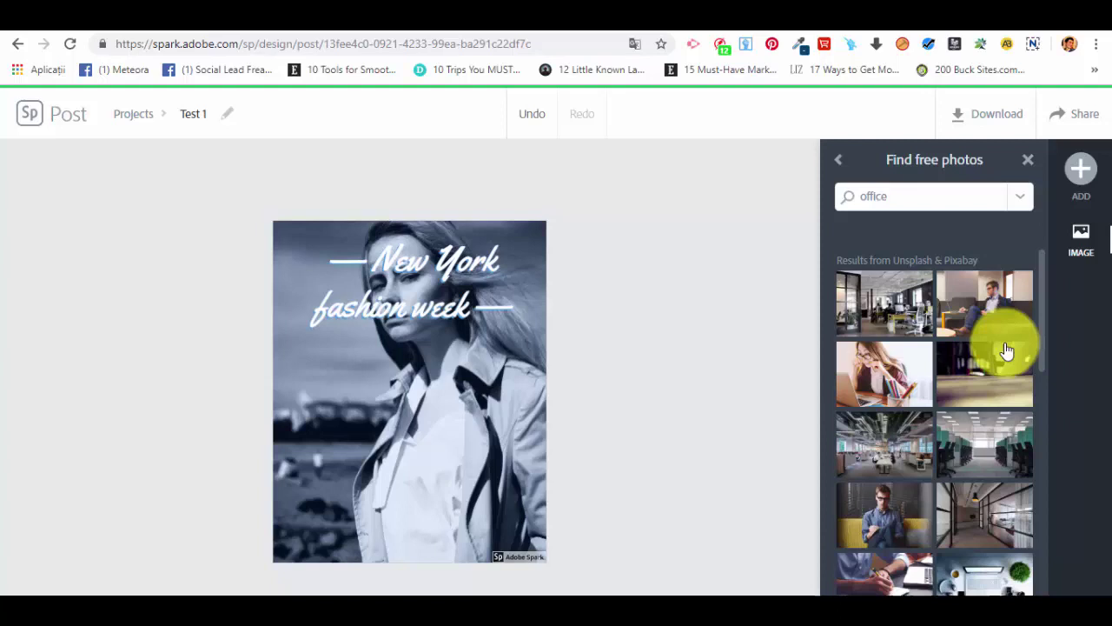
left_click(879, 363)
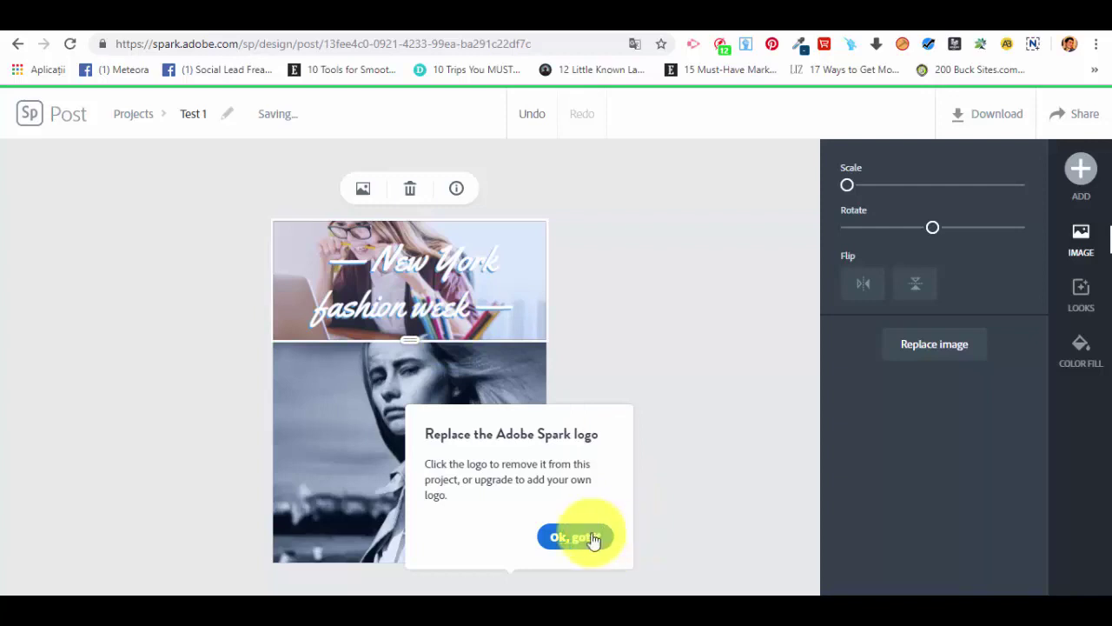
- Dismiss the tips and drag the divider down so the top office photo is taller
left_click(594, 540)
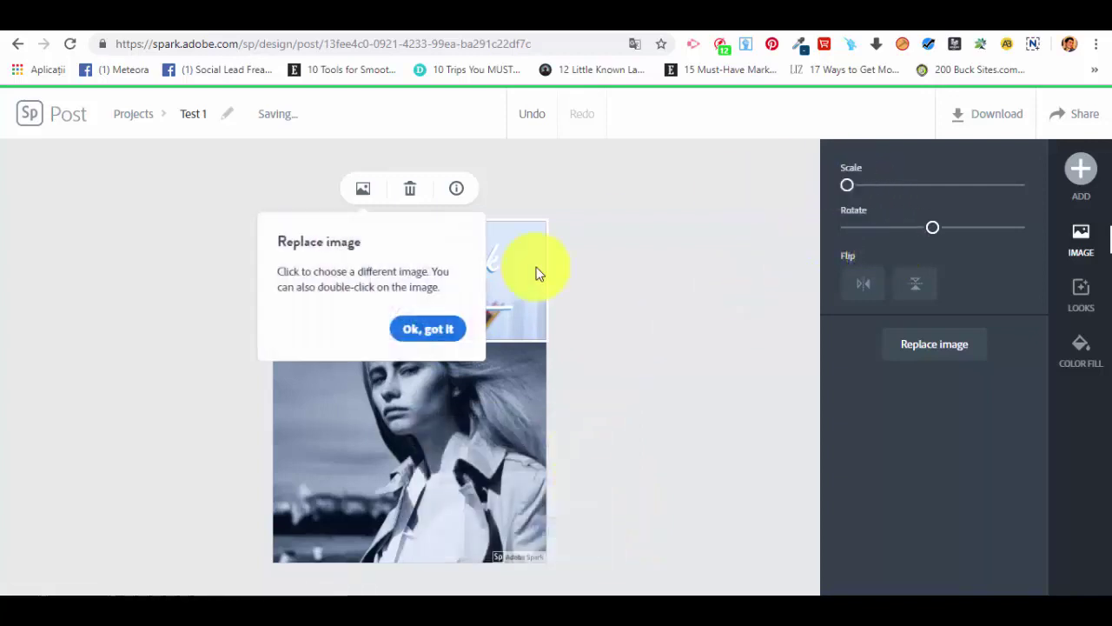
left_click(439, 332)
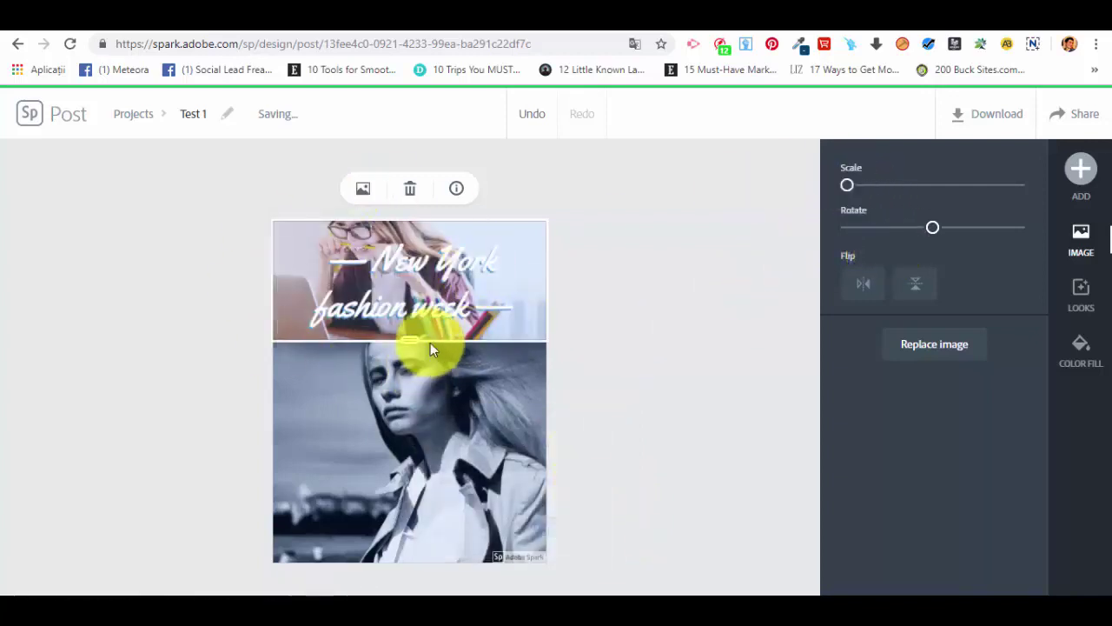
left_click_drag(412, 346, 397, 571)
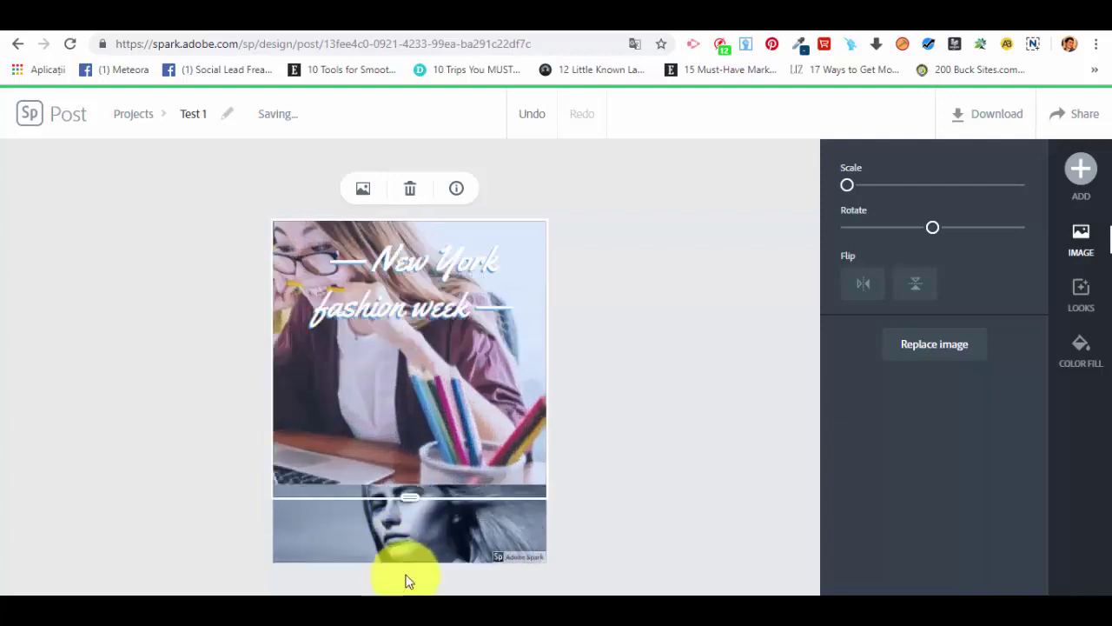
left_click_drag(395, 464, 481, 534)
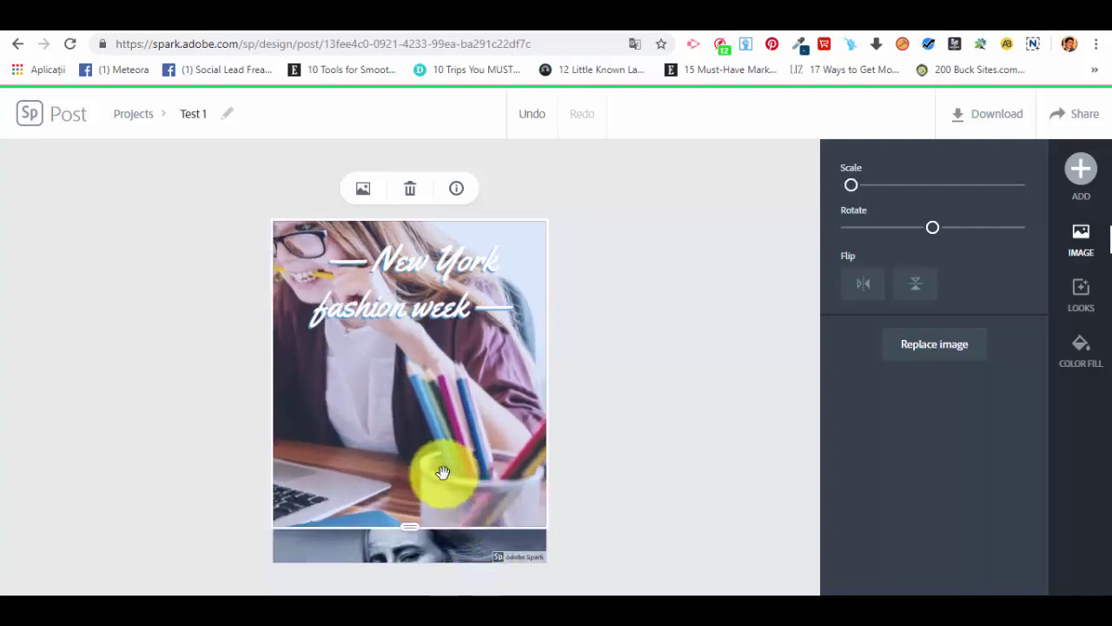
left_click_drag(442, 472, 454, 340)
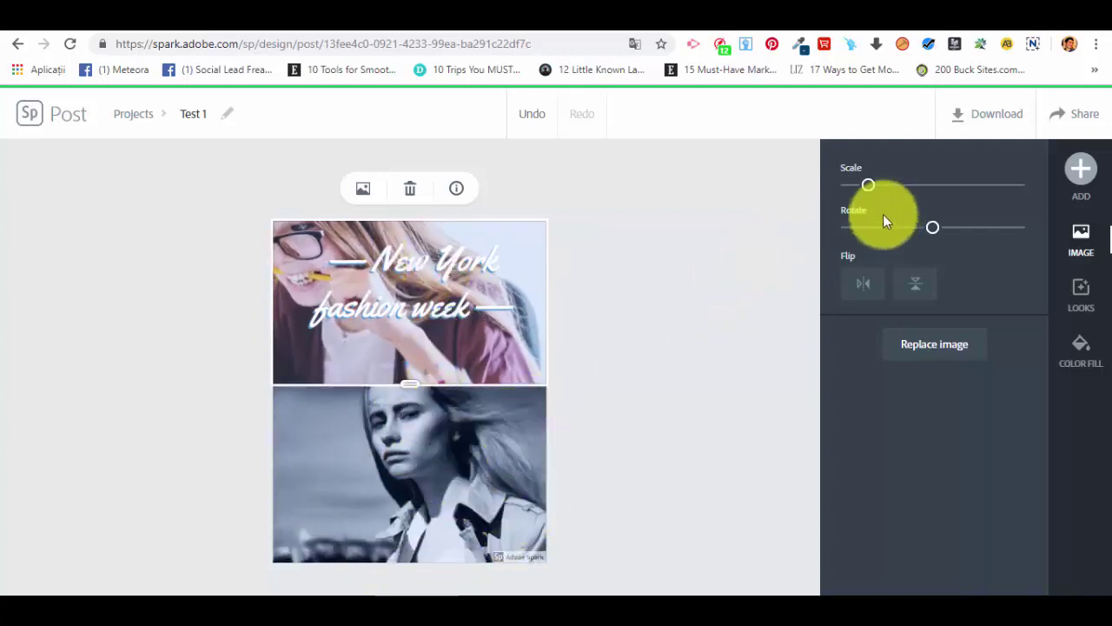
- Set the top photo to minimum scale and 0° rotation, and shift the bottom photo
left_click_drag(901, 193, 852, 193)
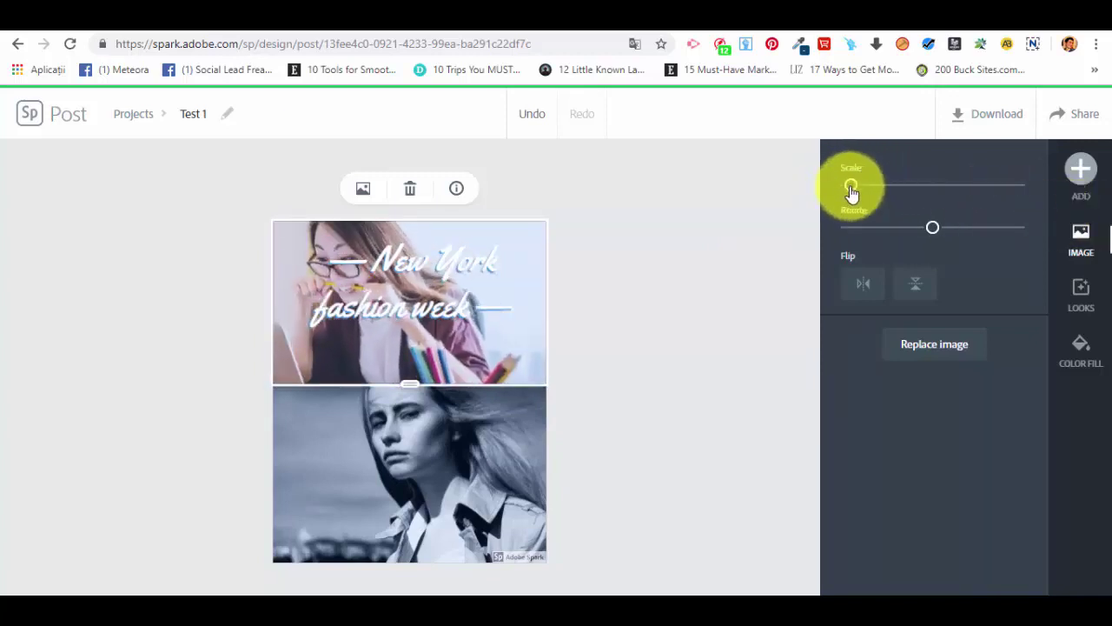
mouse_move(931, 230)
left_mouse_down()
mouse_move(921, 227)
mouse_move(935, 240)
left_mouse_up()
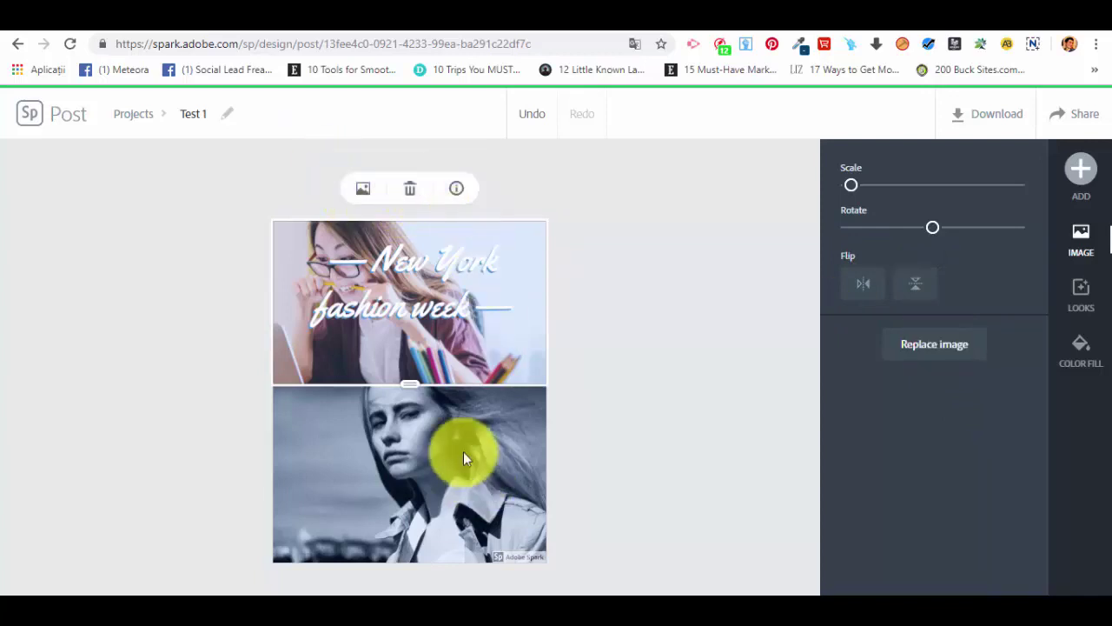
left_click_drag(464, 451, 453, 489)
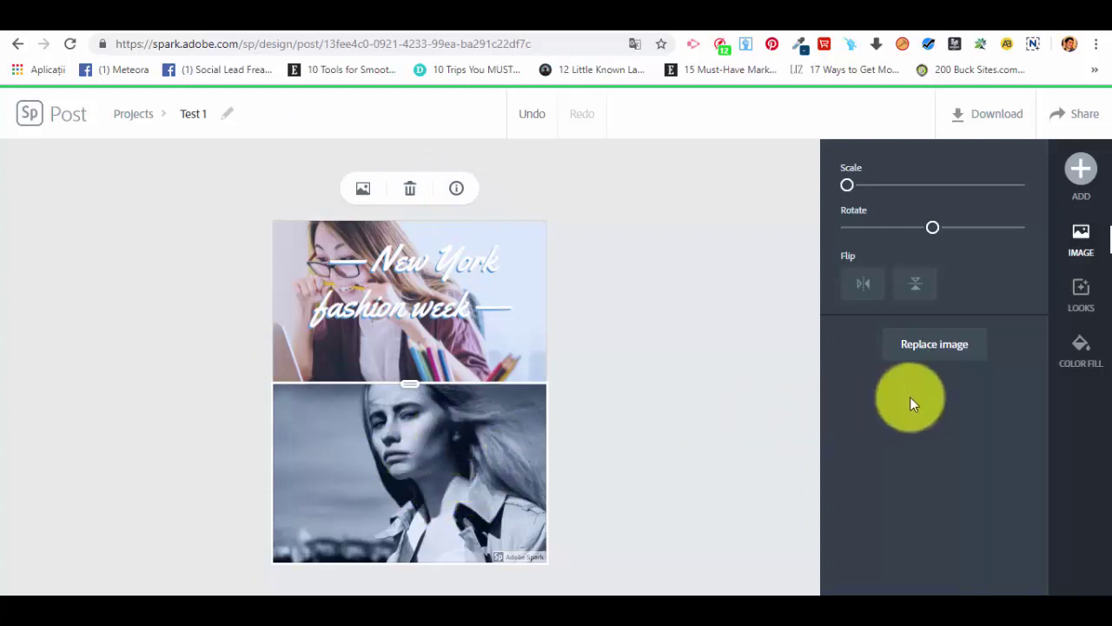
- Replace the bottom portrait with the 'office' photo of a man in glasses on a yellow sofa
left_click(942, 345)
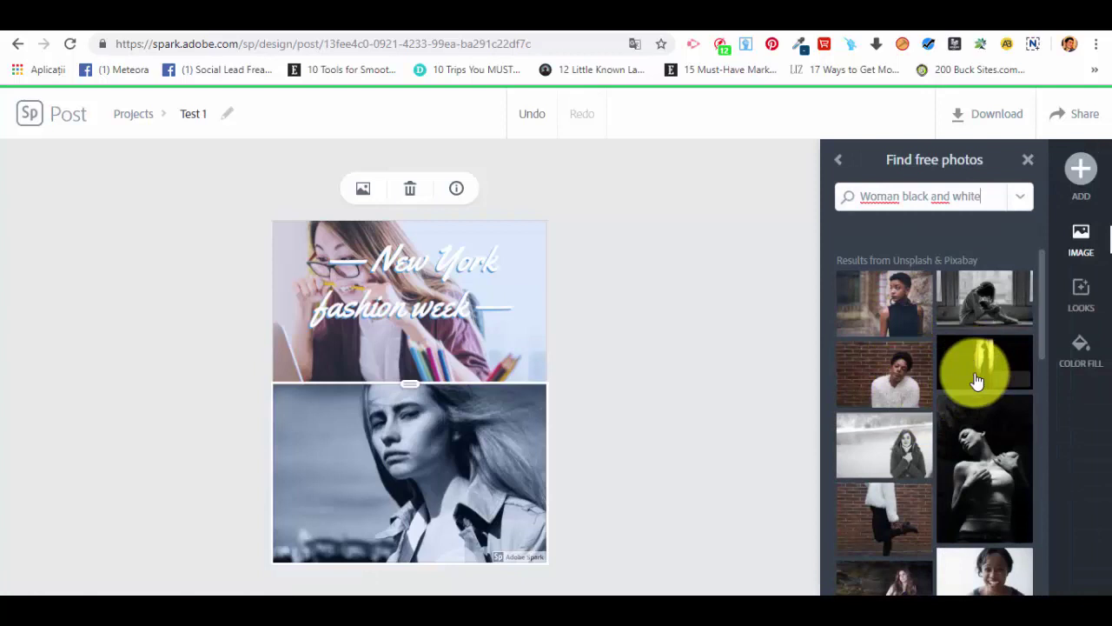
scroll(922, 483, "down", 10)
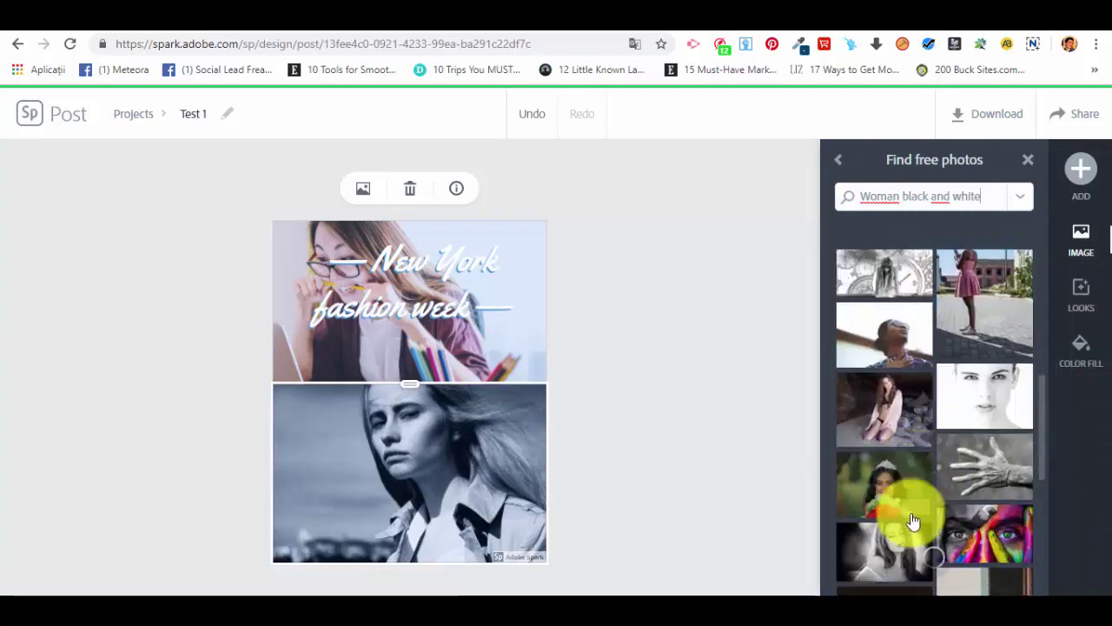
left_click_drag(861, 196, 986, 193)
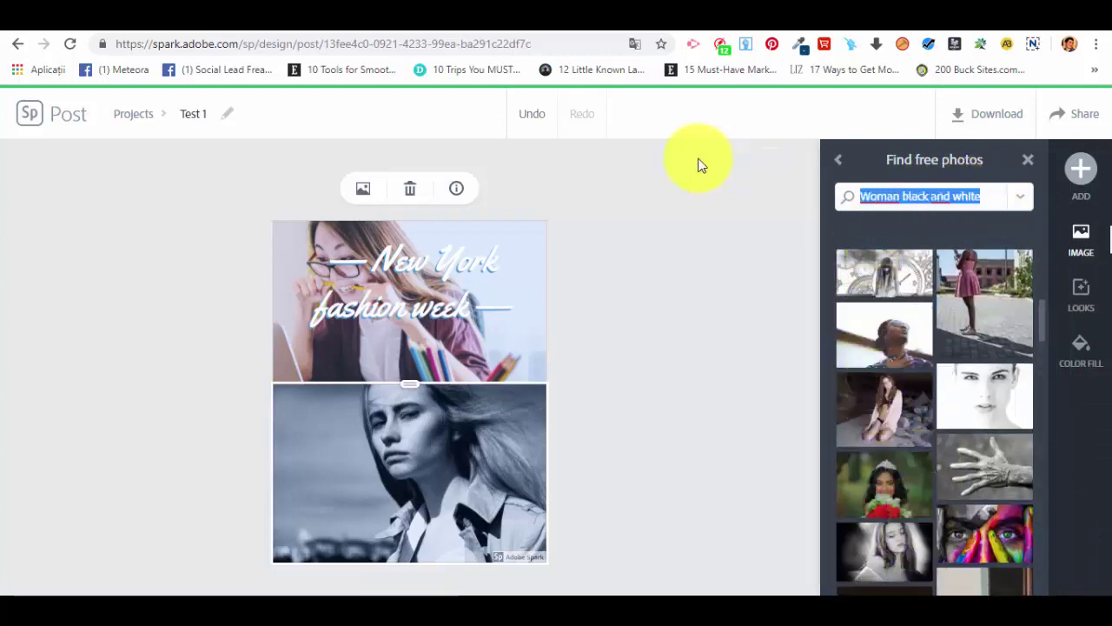
type("offi")
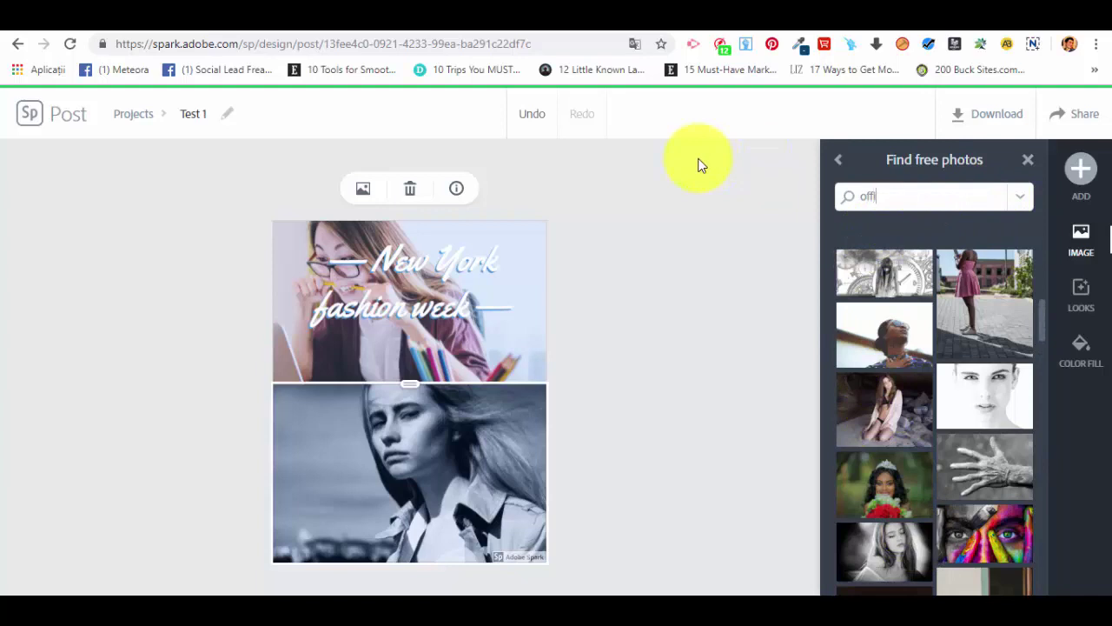
type("ce")
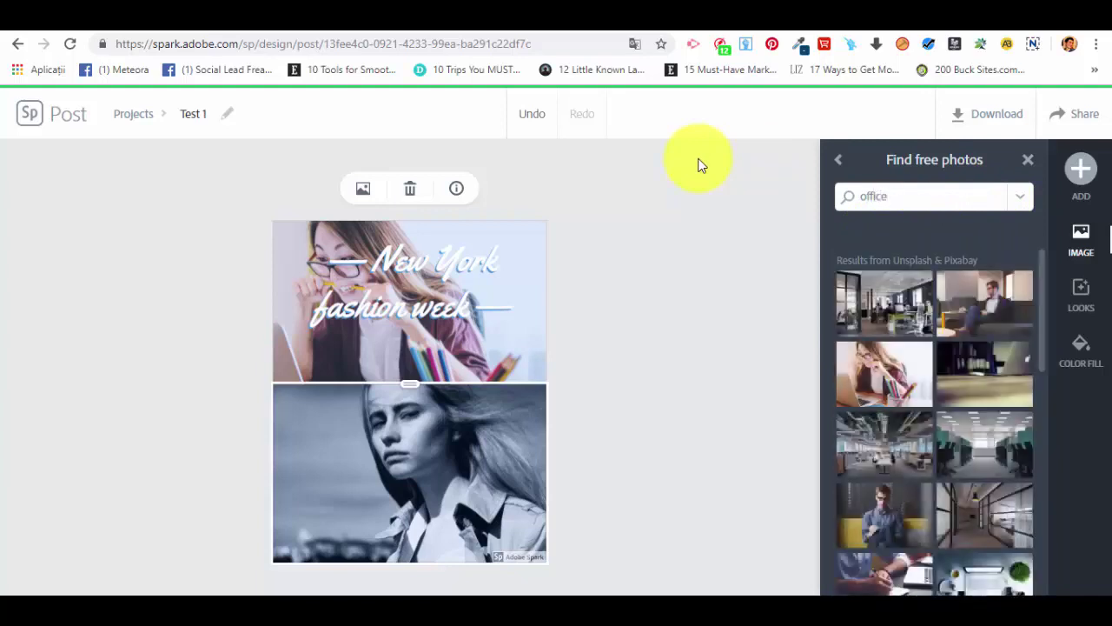
left_click(895, 521)
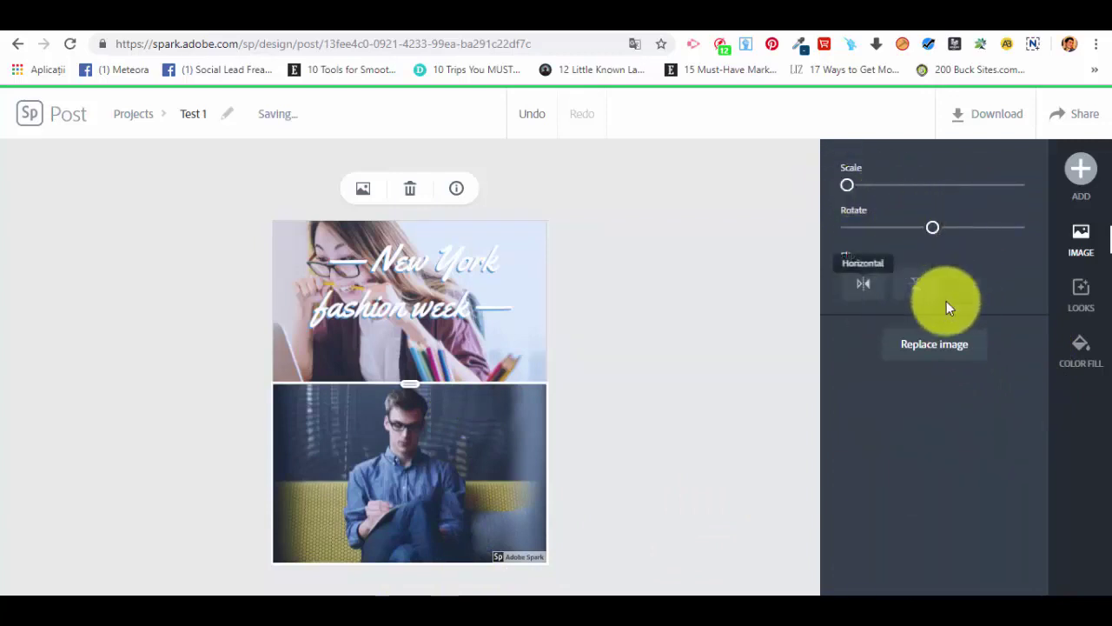
left_click(1081, 172)
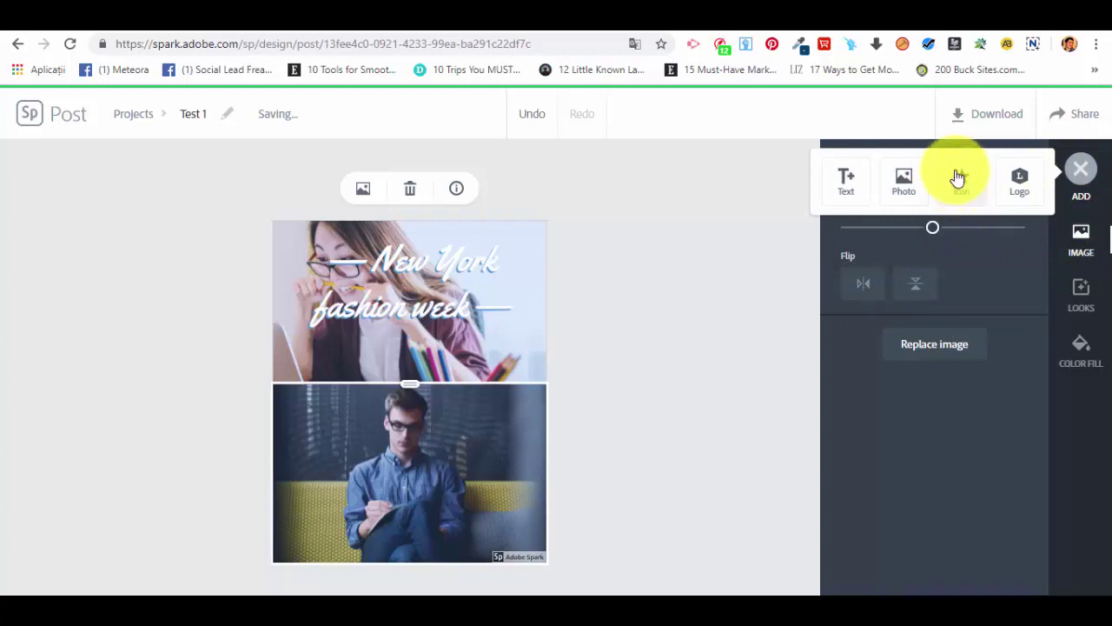
- Add the text 'Monday' in blue Yellowtail script over the man's photo, slightly smaller
left_click(845, 180)
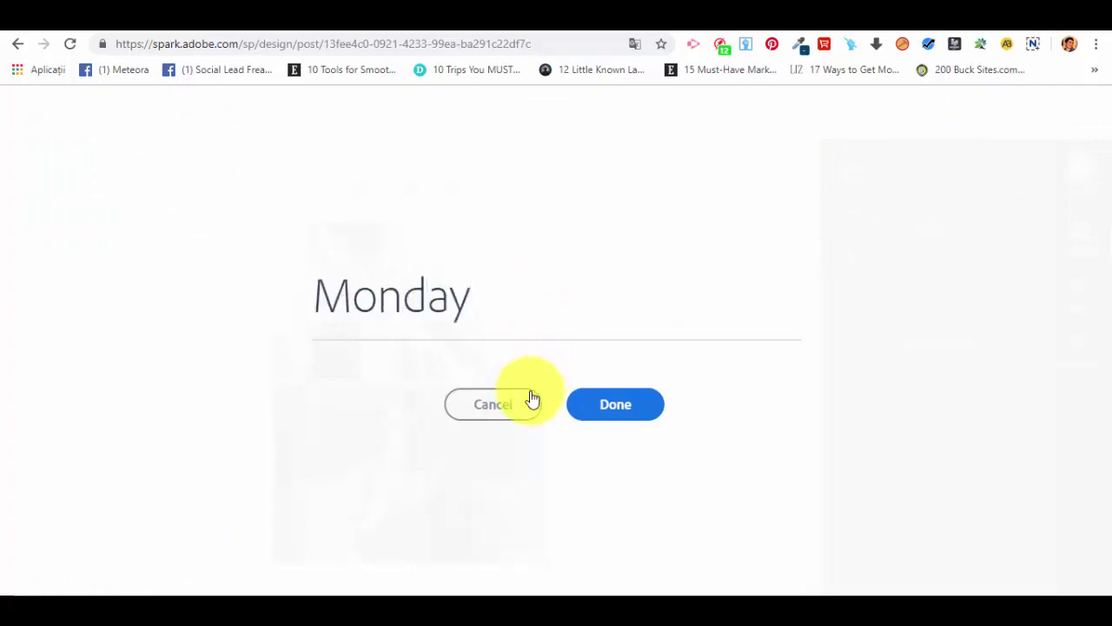
left_click(599, 410)
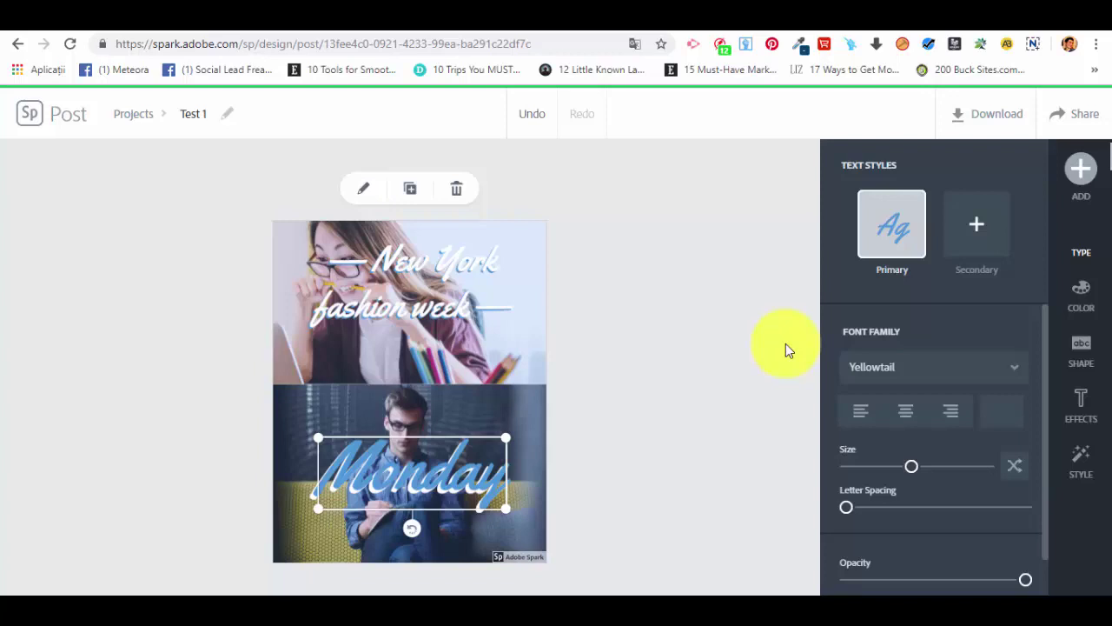
left_click(952, 408)
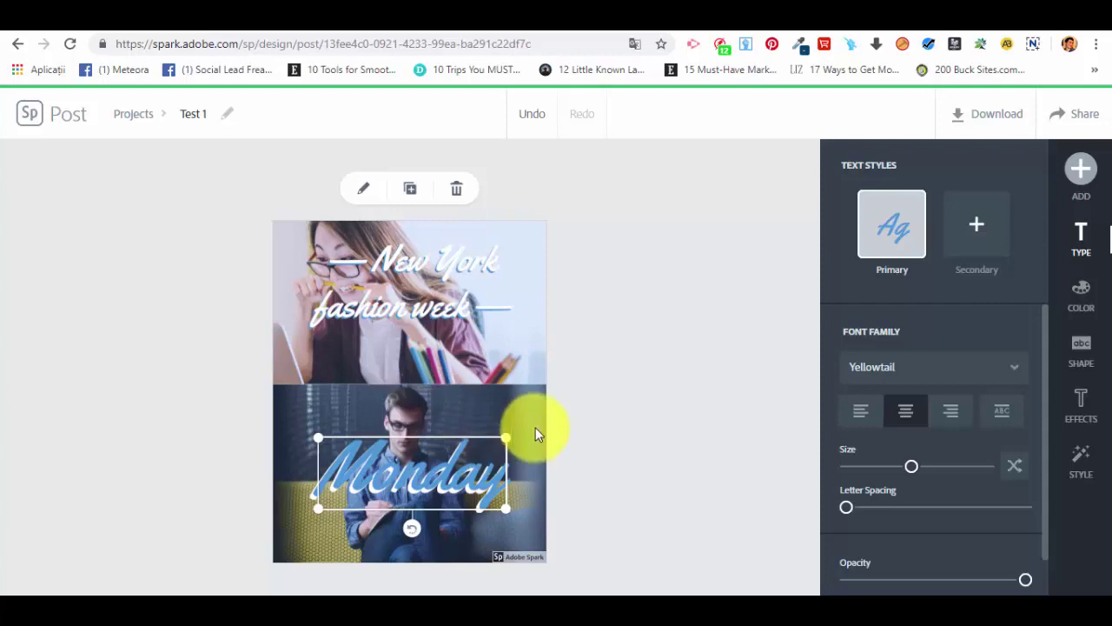
left_click(970, 231)
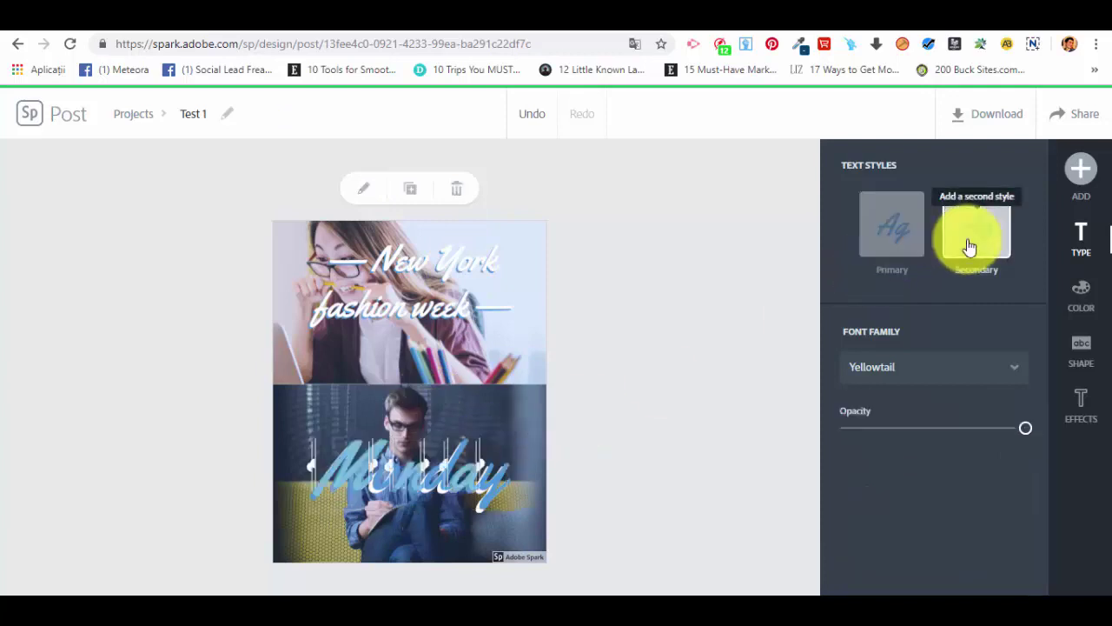
left_click(884, 216)
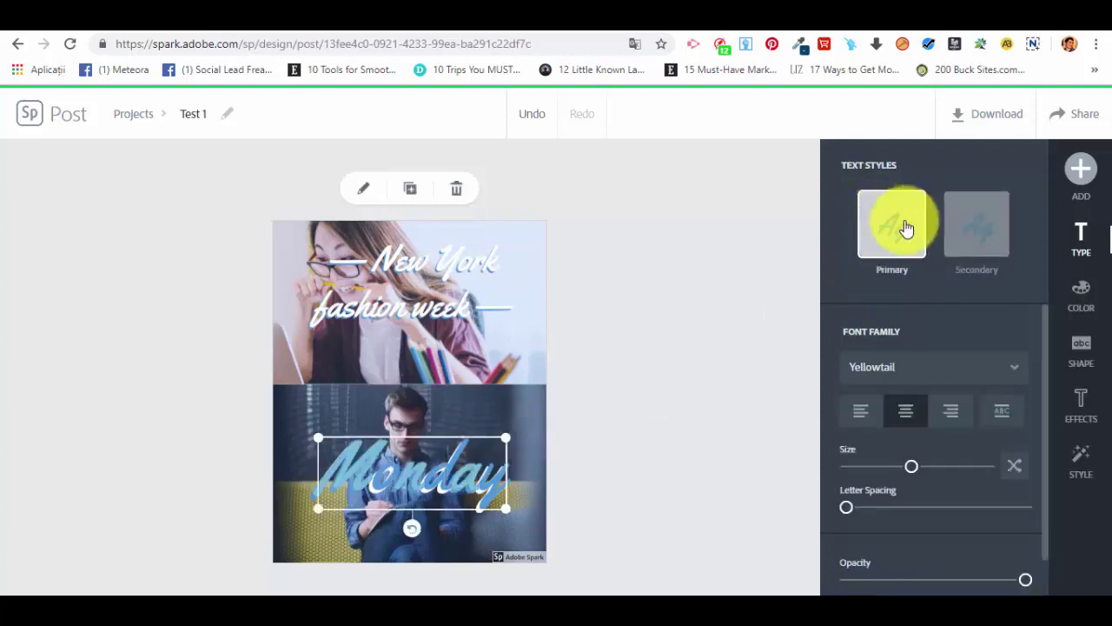
scroll(892, 321, "down", 1)
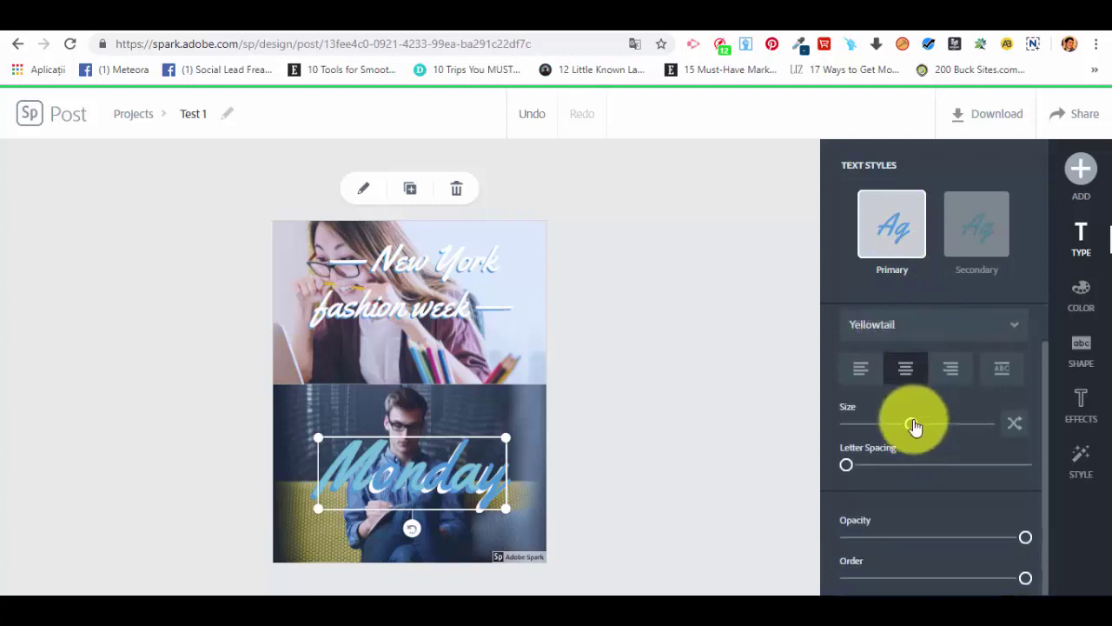
left_click_drag(892, 423, 908, 423)
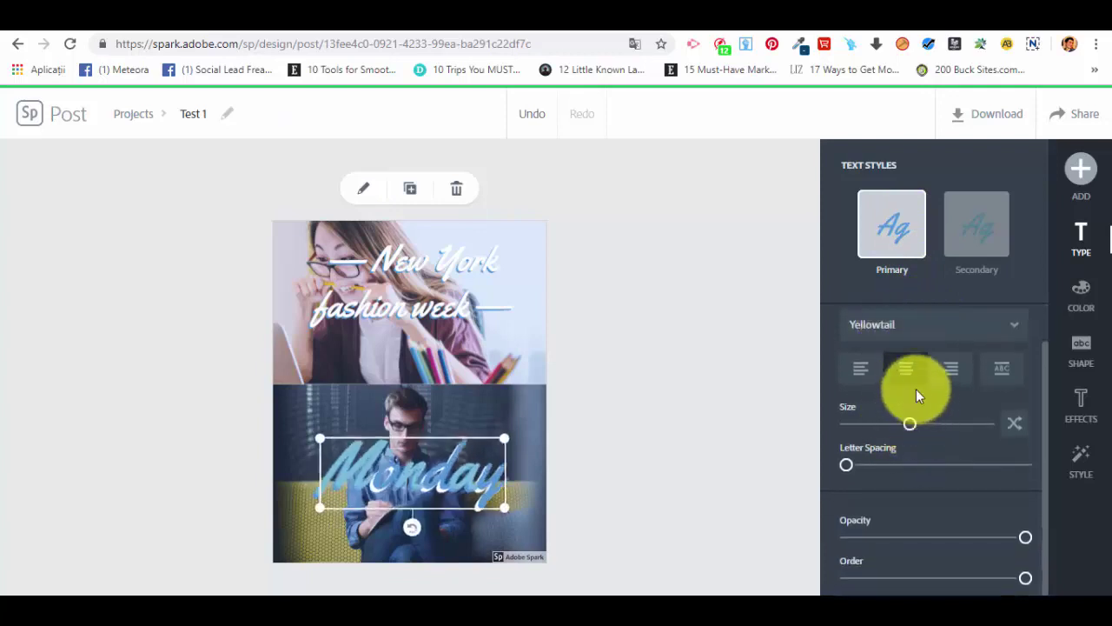
left_click(898, 334)
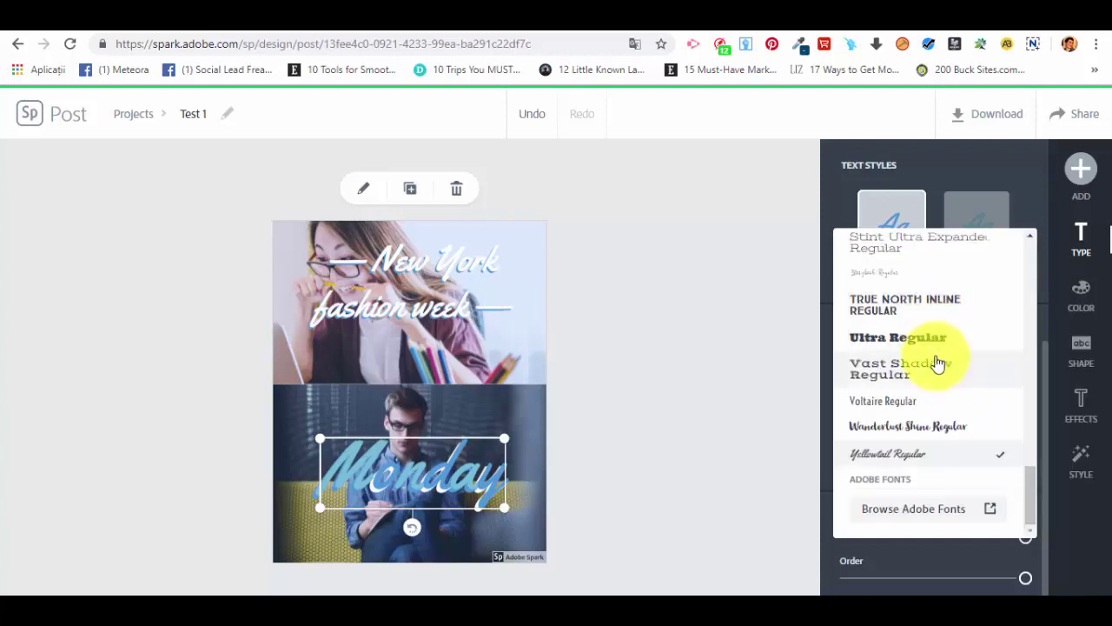
- Set MONDAY in the Flood font and widen its letter spacing
scroll(928, 444, "up", 3)
scroll(928, 445, "up", 10)
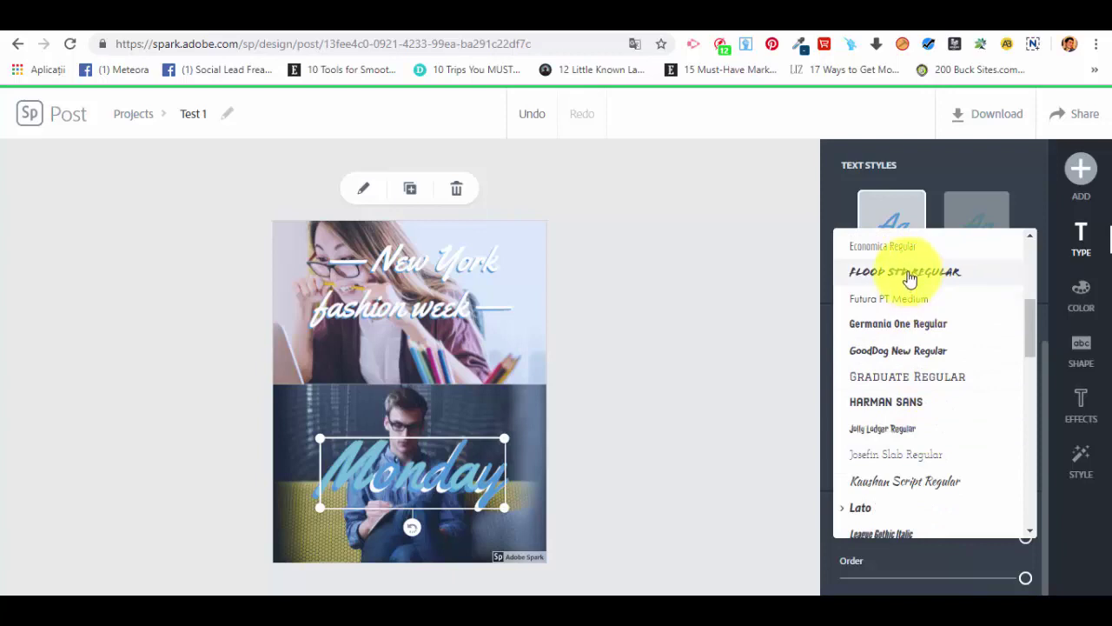
left_click(909, 277)
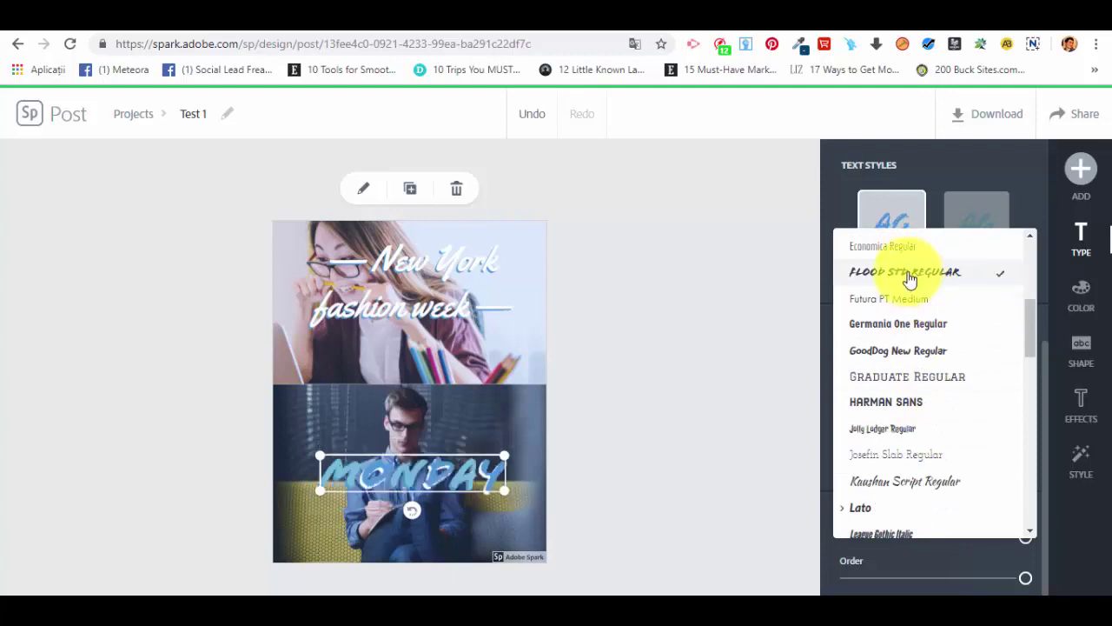
left_click(836, 179)
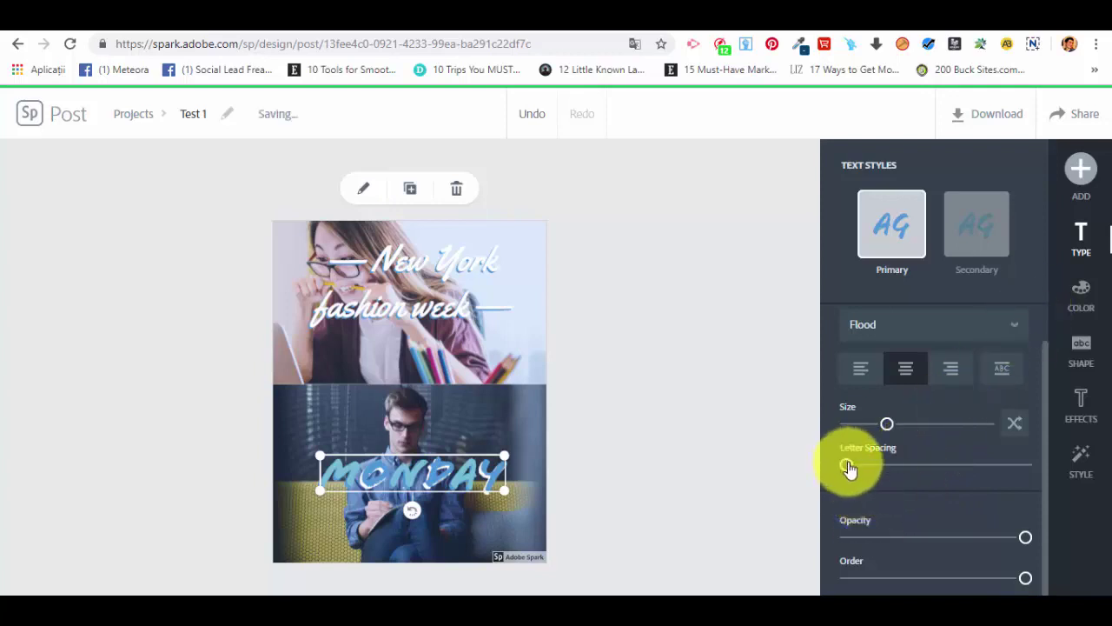
left_click_drag(851, 471, 872, 468)
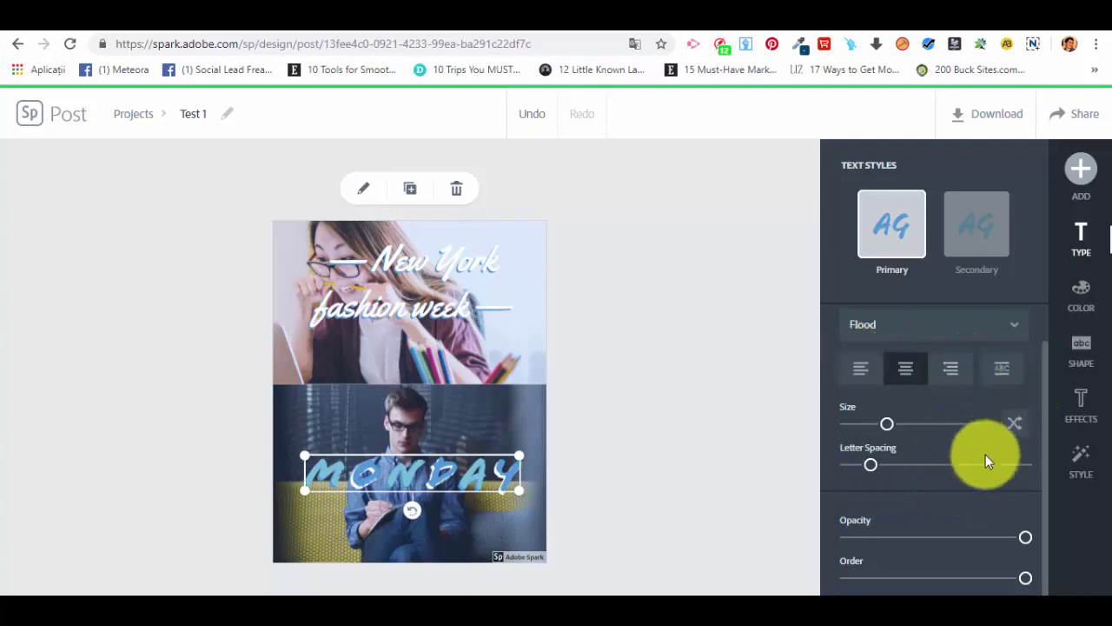
- Compare secondary and primary styles, keep primary, and lower MONDAY's opacity
scroll(985, 454, "up", 1)
left_click(967, 242)
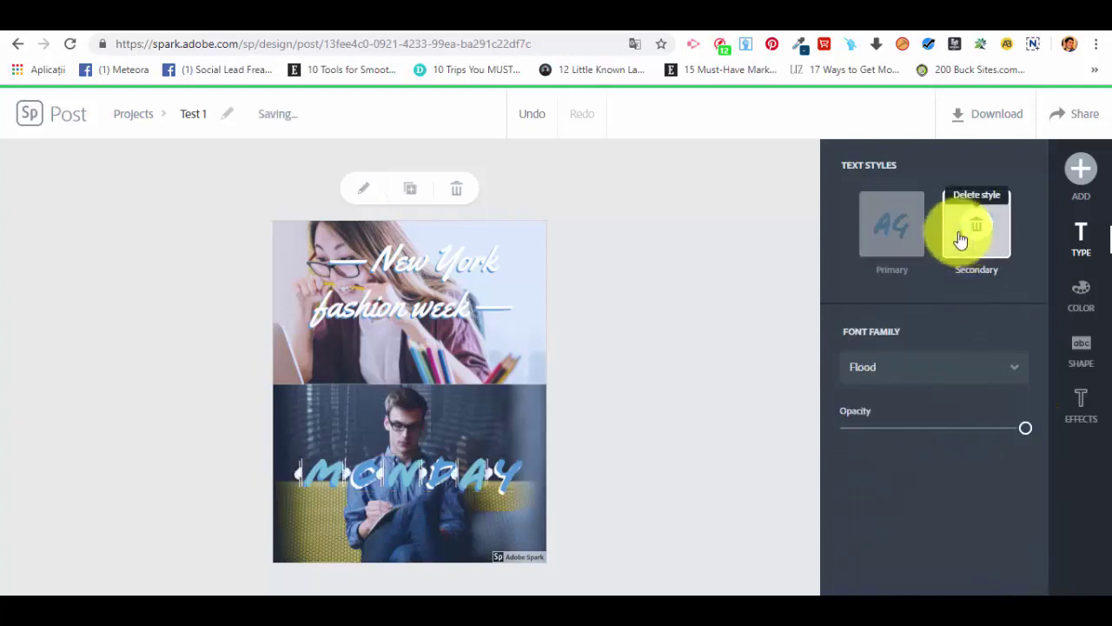
left_click(904, 223)
scroll(950, 445, "down", 1)
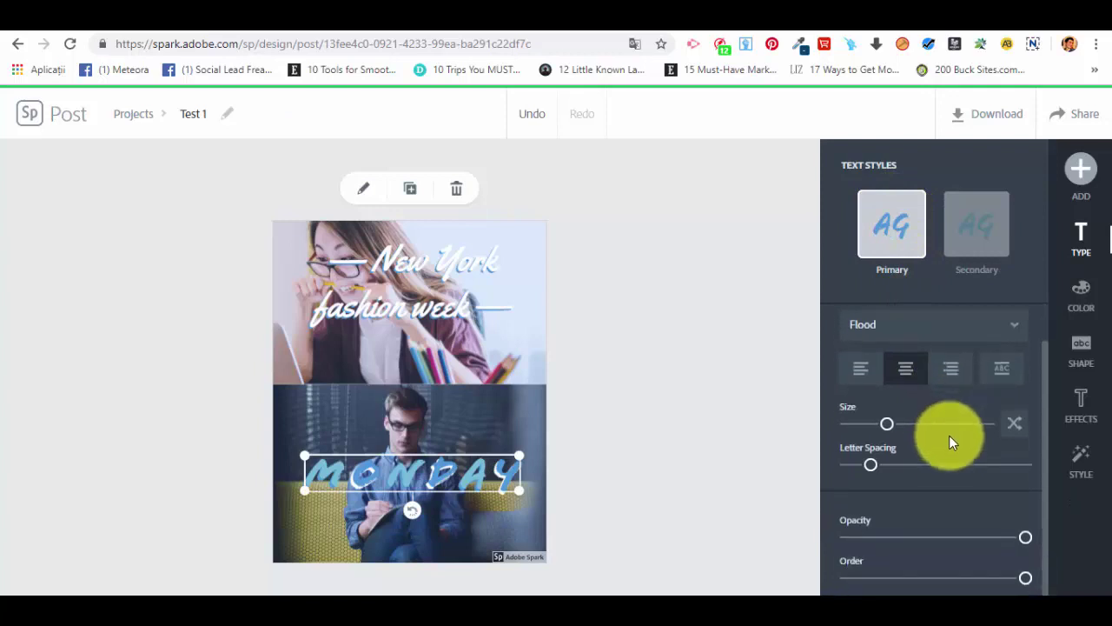
mouse_move(1025, 539)
left_mouse_down()
mouse_move(951, 527)
mouse_move(967, 537)
mouse_move(1043, 532)
left_mouse_up()
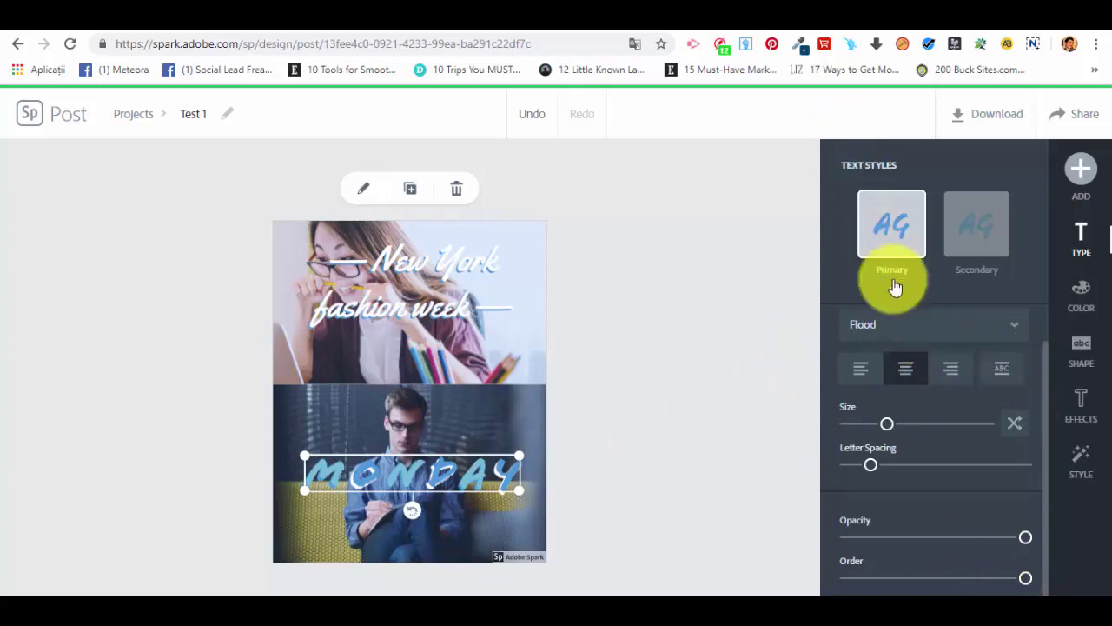
left_click(1078, 171)
left_click(1094, 251)
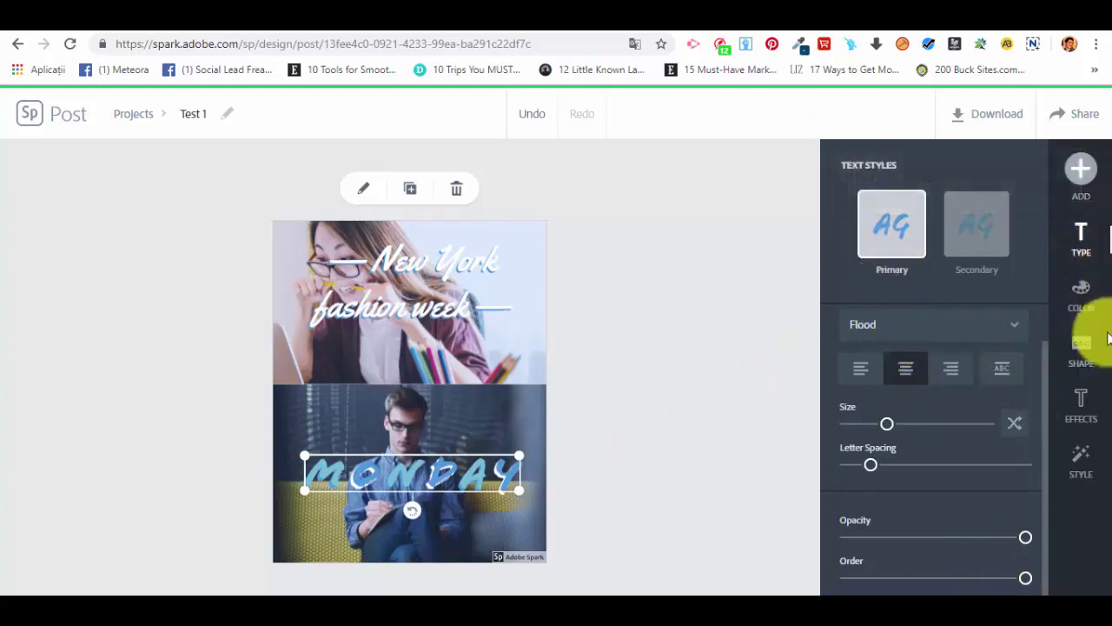
- Try band, circle, diamond, parallelogram and flag backings, then use a notched ribbon with zero padding
left_click(1099, 346)
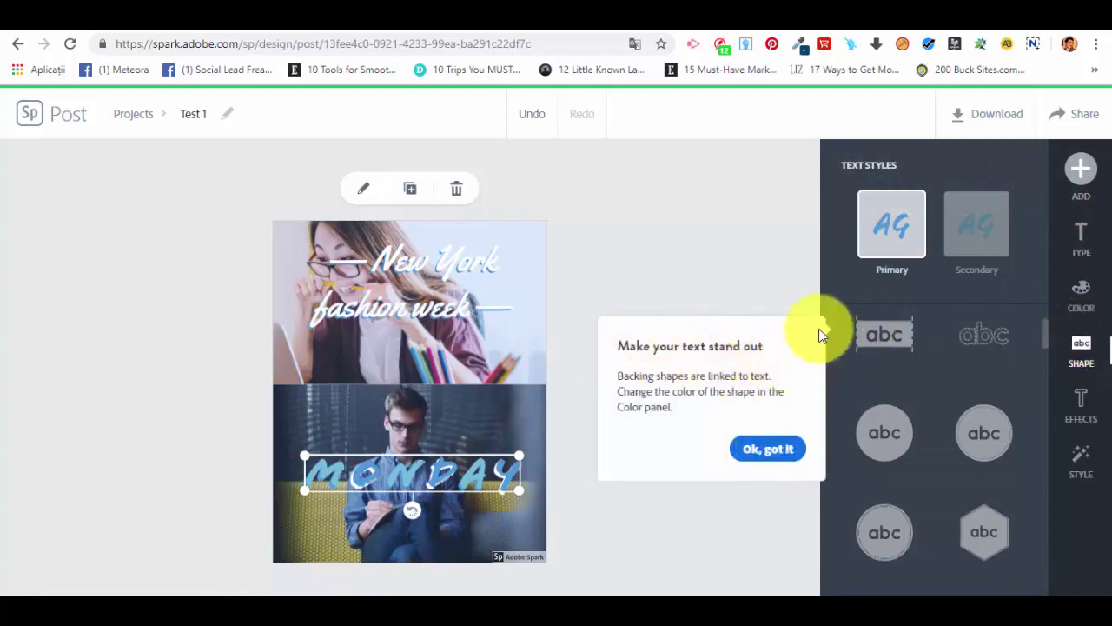
left_click(785, 449)
left_click(895, 336)
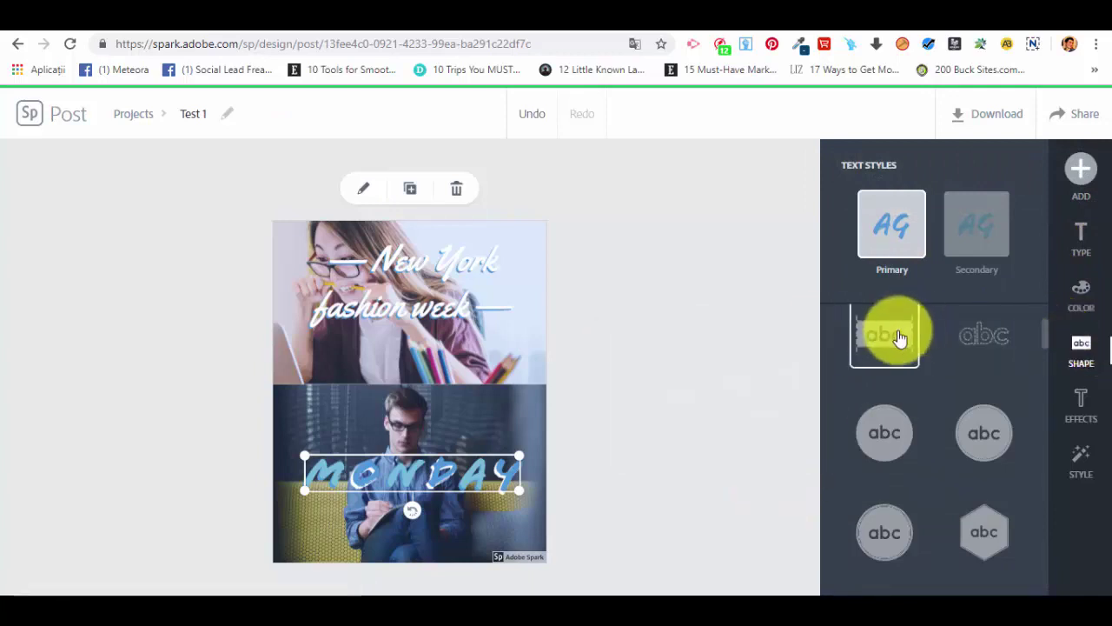
left_click(991, 424)
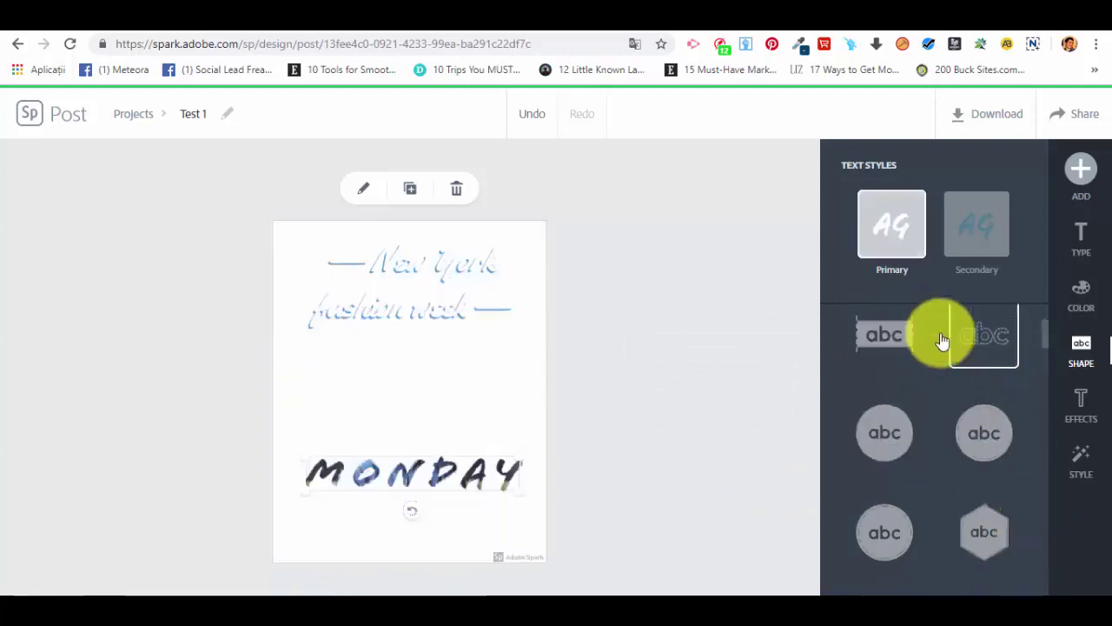
left_click(877, 330)
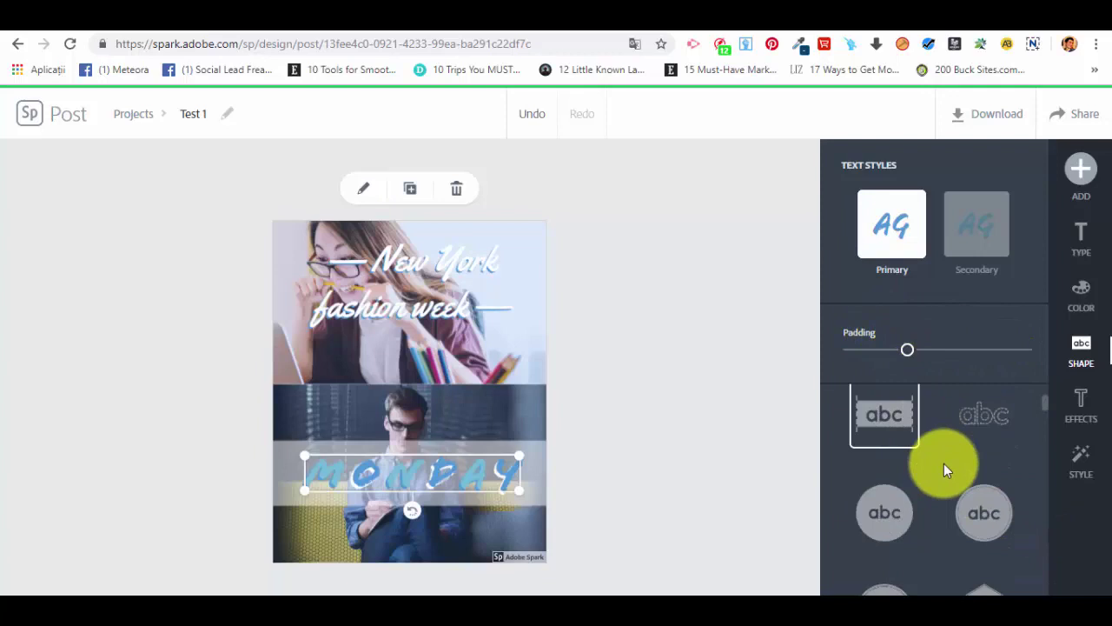
left_click(910, 523)
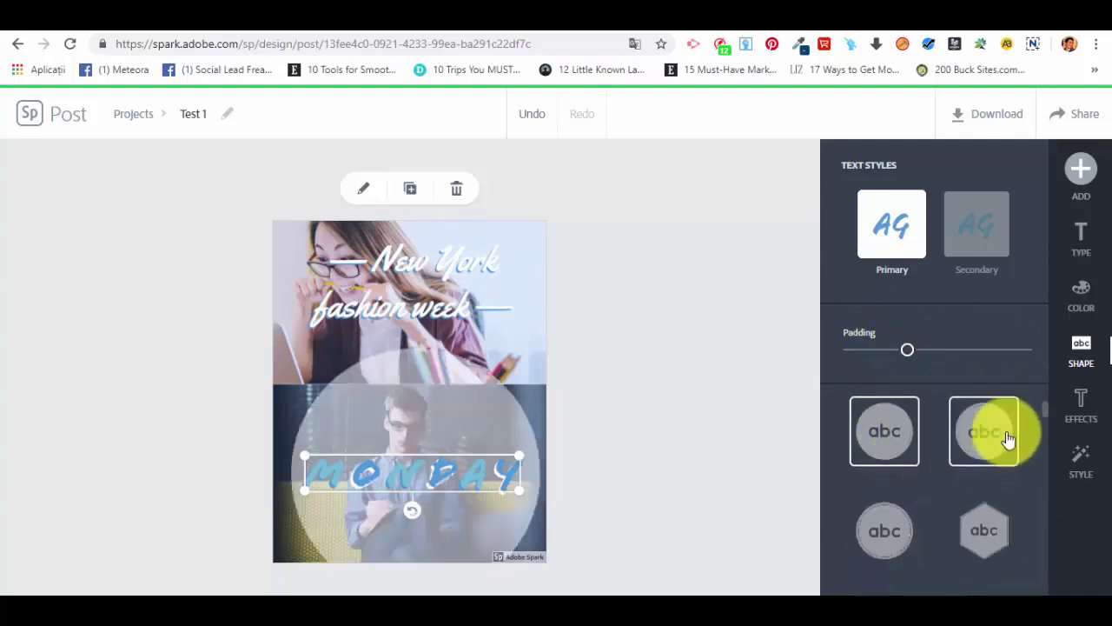
scroll(955, 418, "down", 2)
left_click(887, 467)
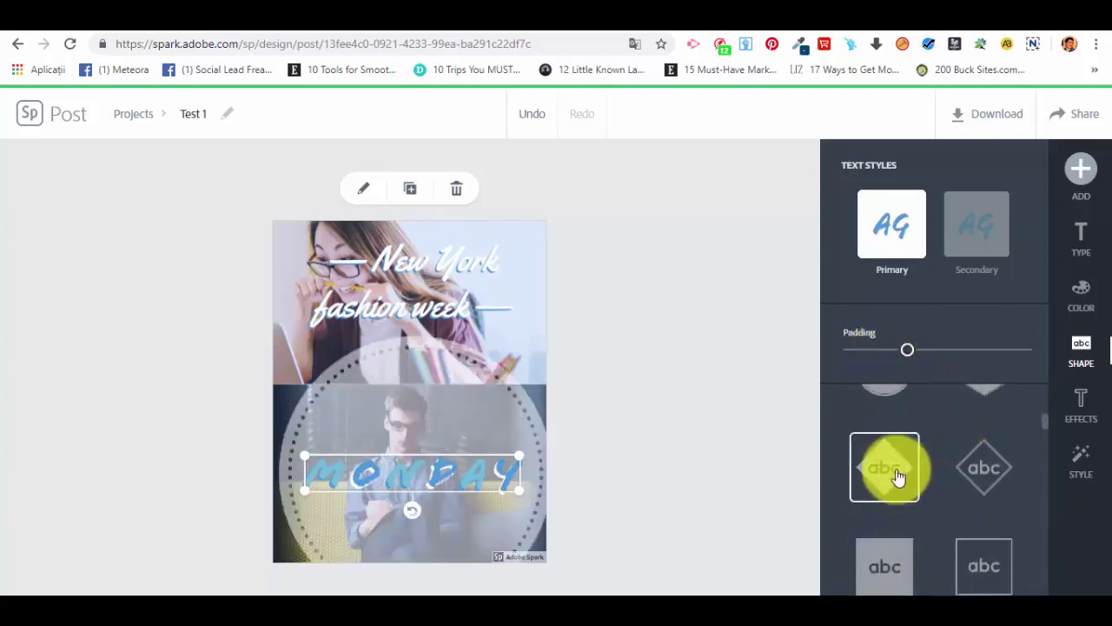
scroll(913, 492, "down", 3)
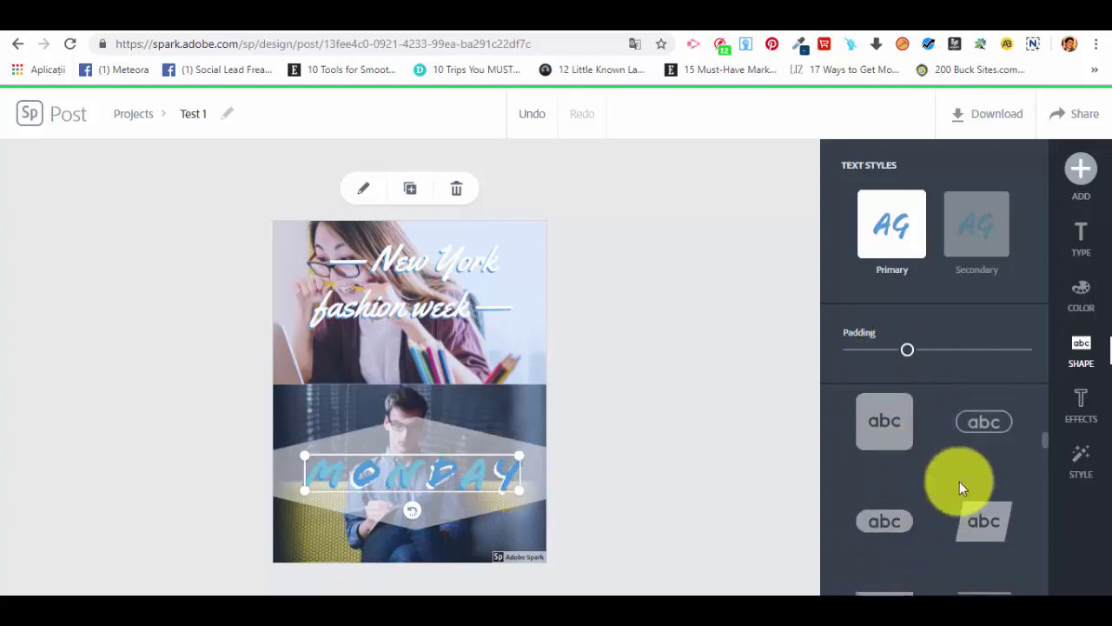
left_click(975, 515)
scroll(944, 479, "down", 3)
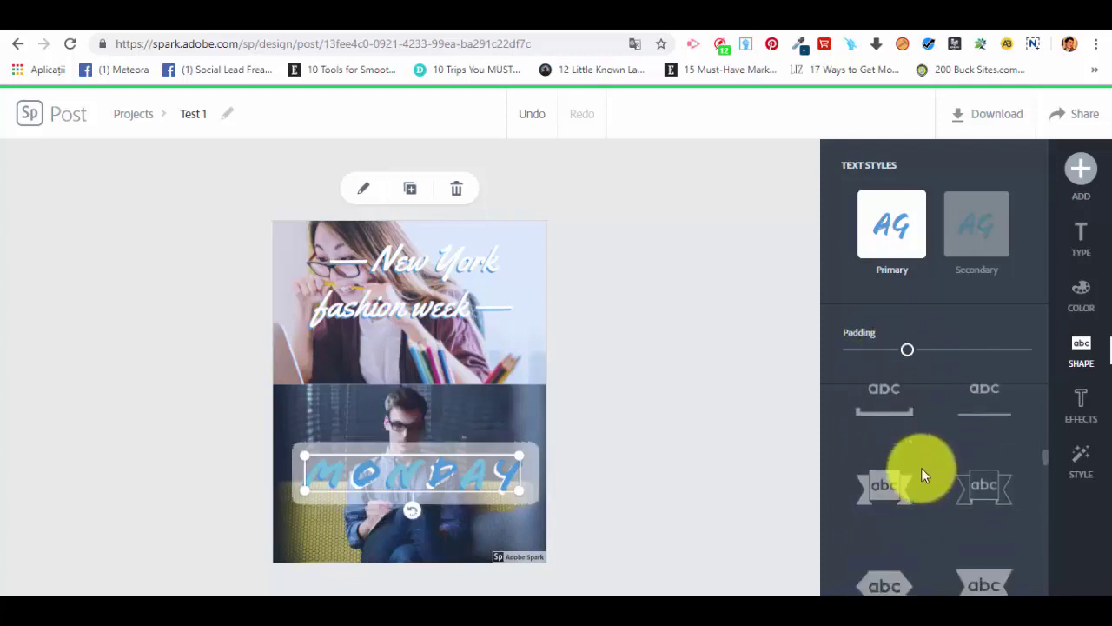
left_click(1000, 515)
left_click(908, 511)
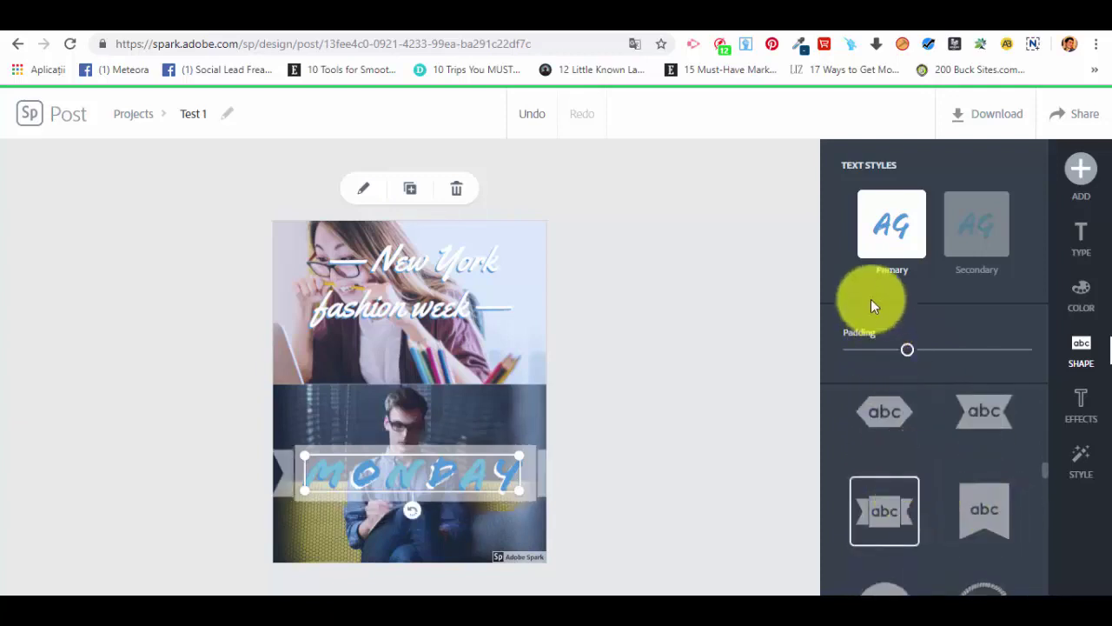
left_click_drag(910, 352, 853, 350)
- Compare Facebook-icon and circle backings, finally placing a grey ribbon shape behind MONDAY
left_click(960, 238)
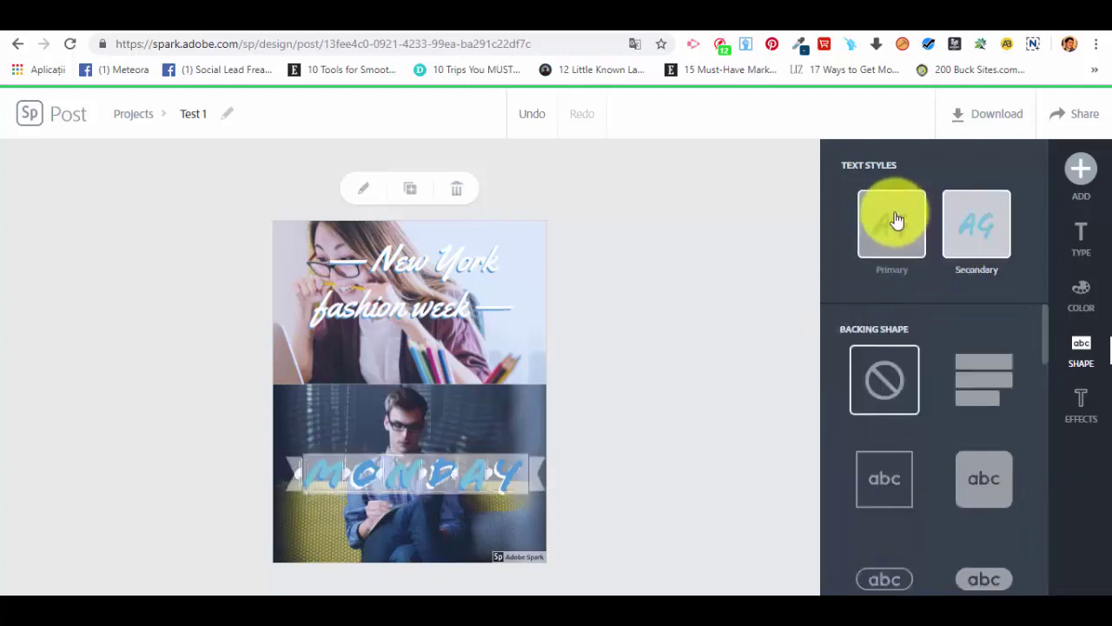
left_click(898, 221)
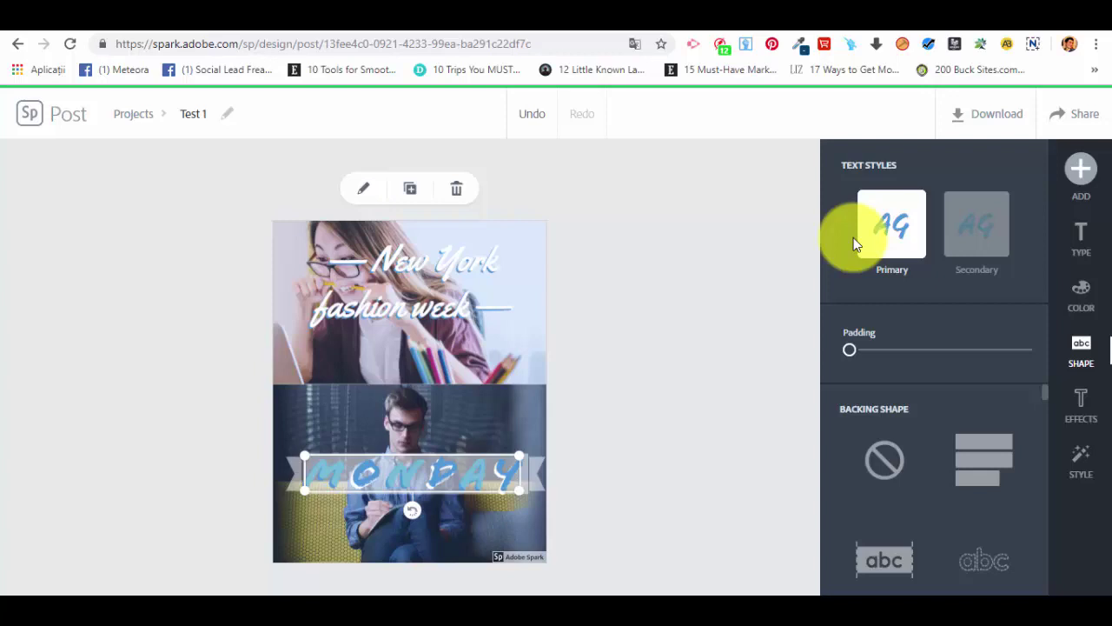
scroll(1019, 469, "down", 5)
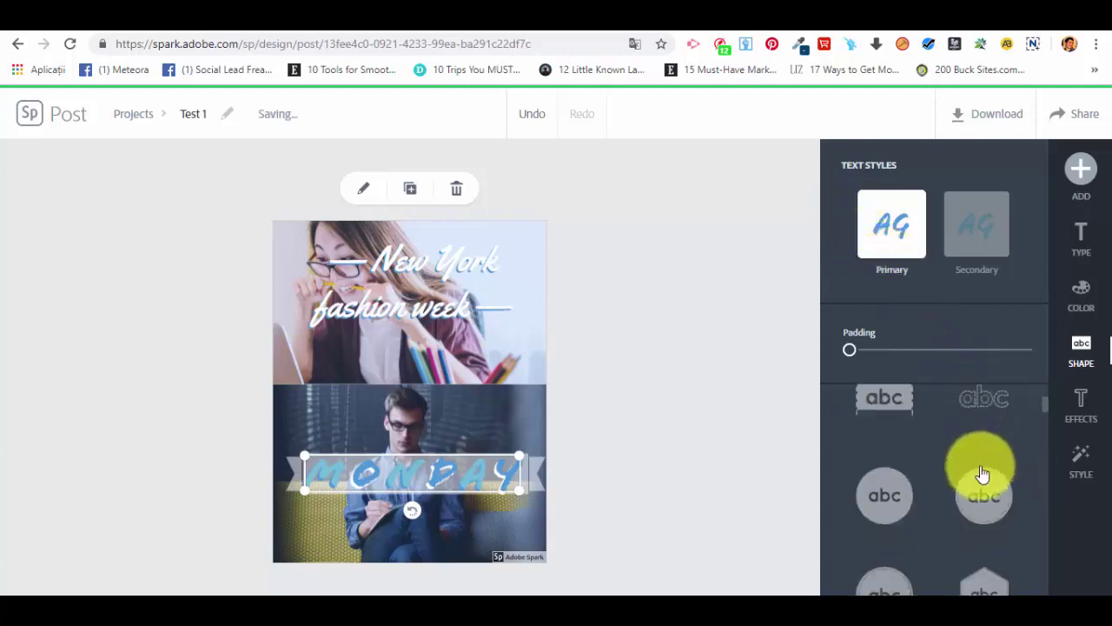
scroll(982, 473, "down", 6)
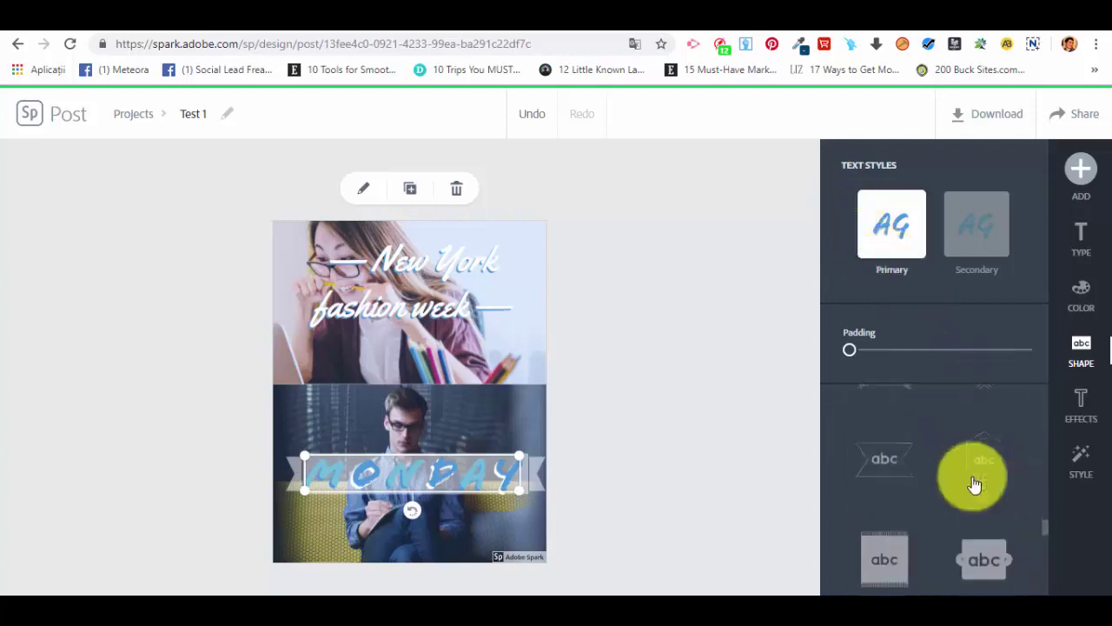
scroll(974, 483, "up", 2)
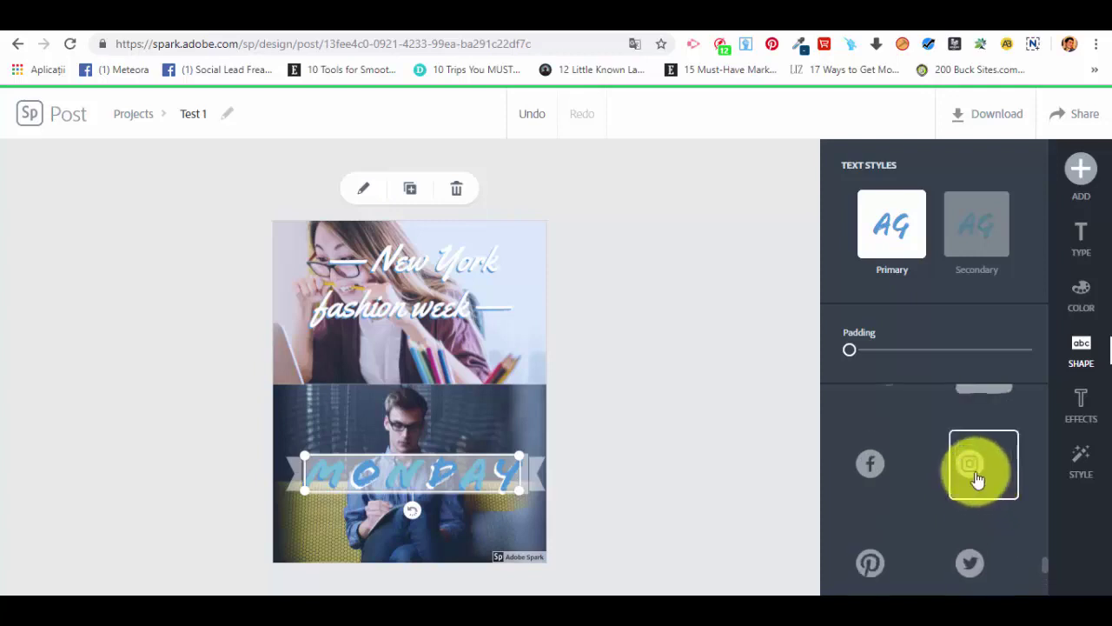
left_click(885, 465)
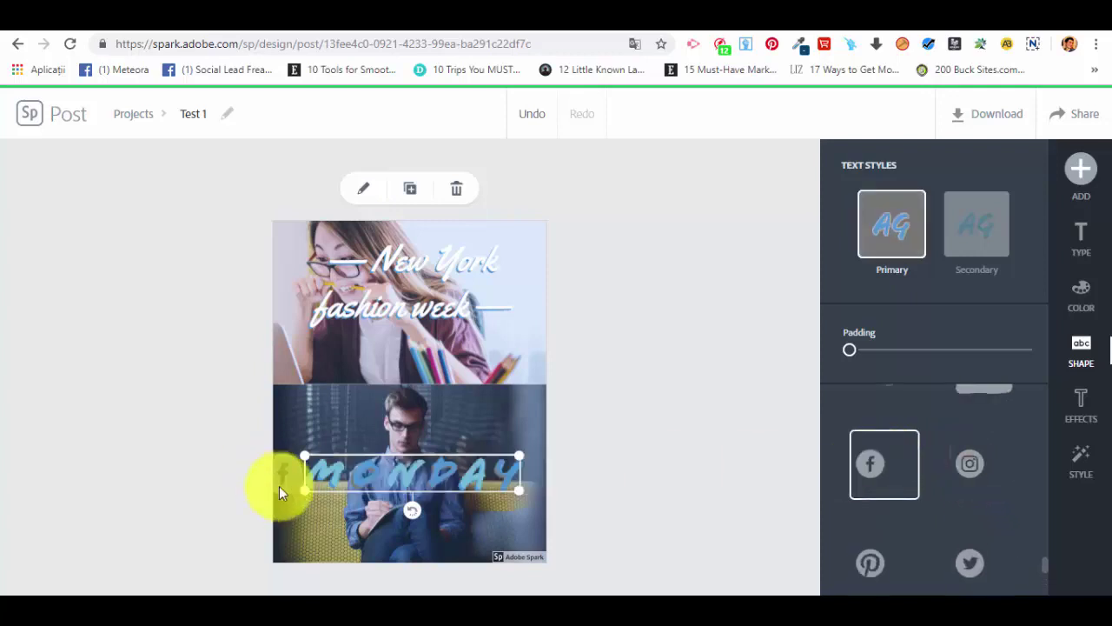
scroll(877, 421, "up", 3)
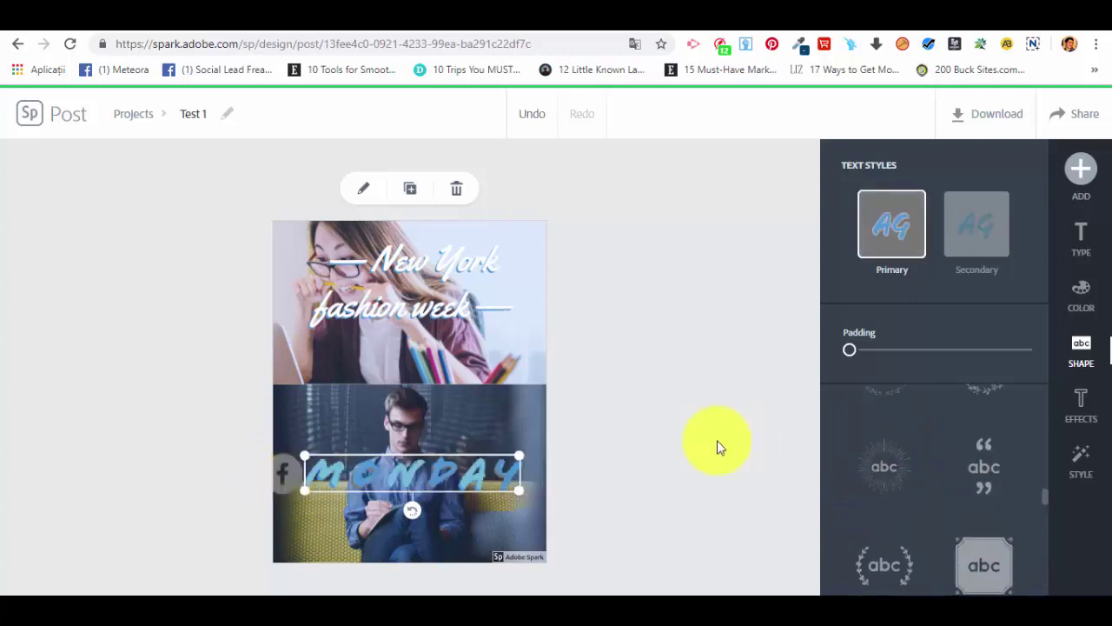
scroll(922, 539, "down", 3)
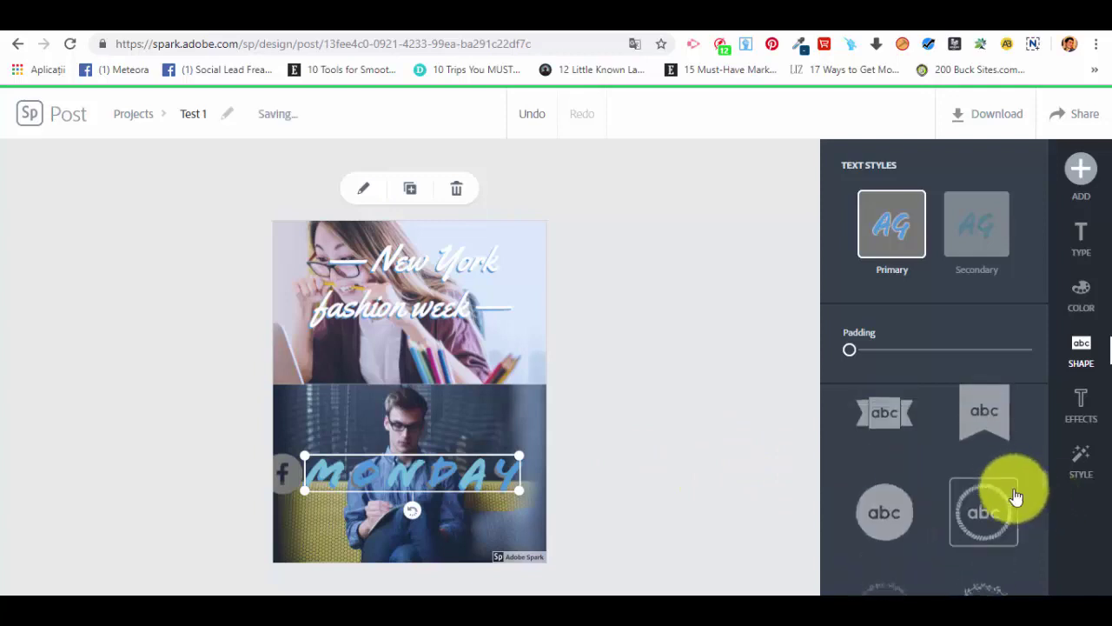
left_click(997, 504)
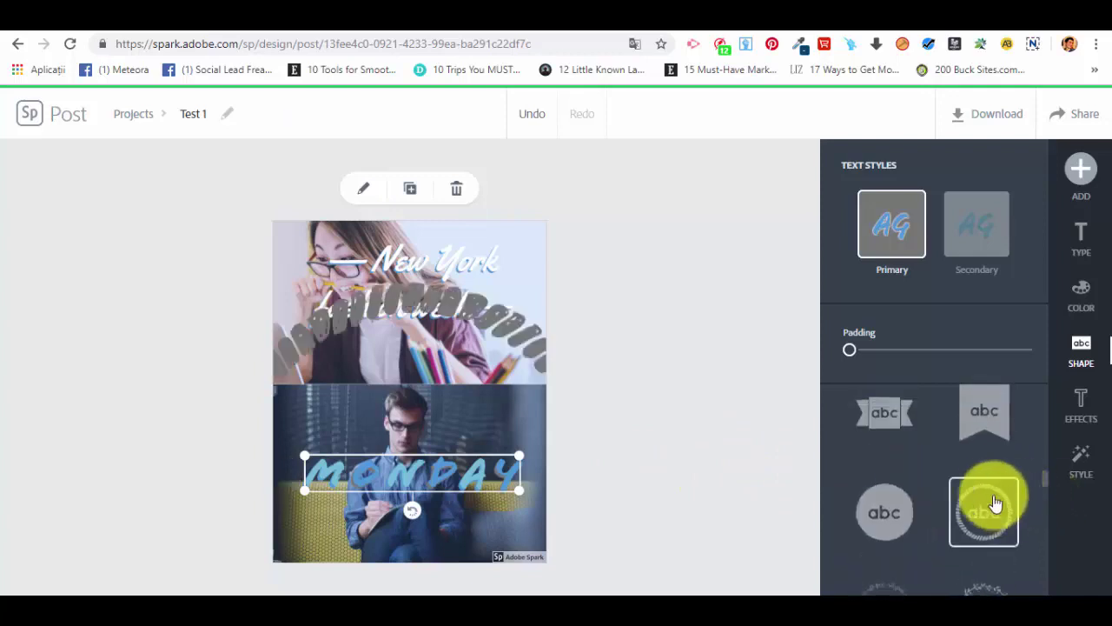
left_click(904, 508)
scroll(984, 436, "down", 3)
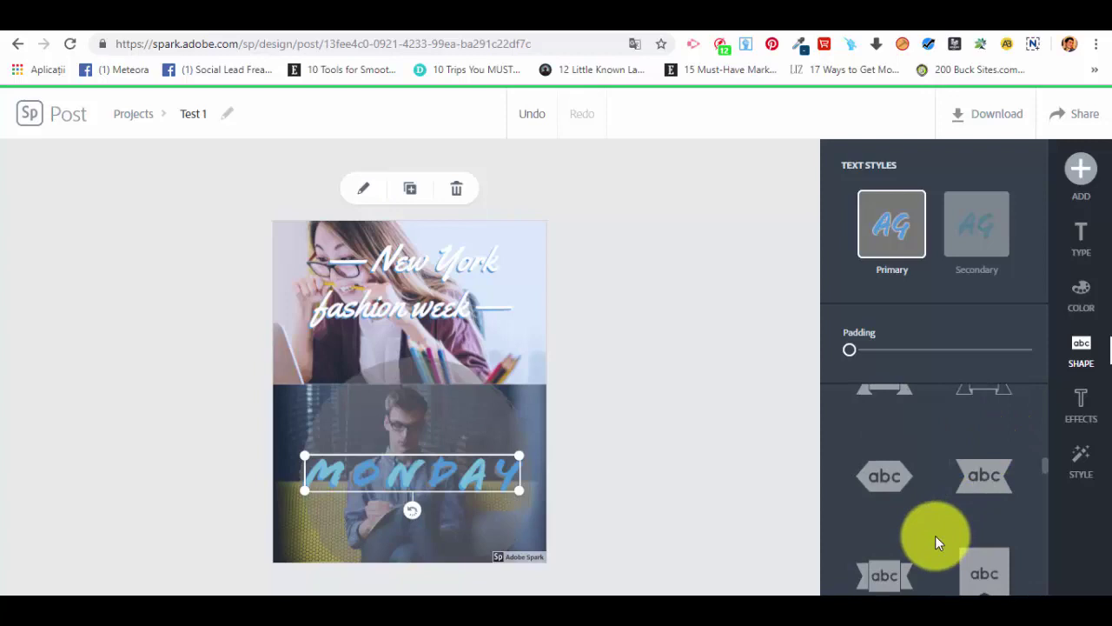
left_click(890, 569)
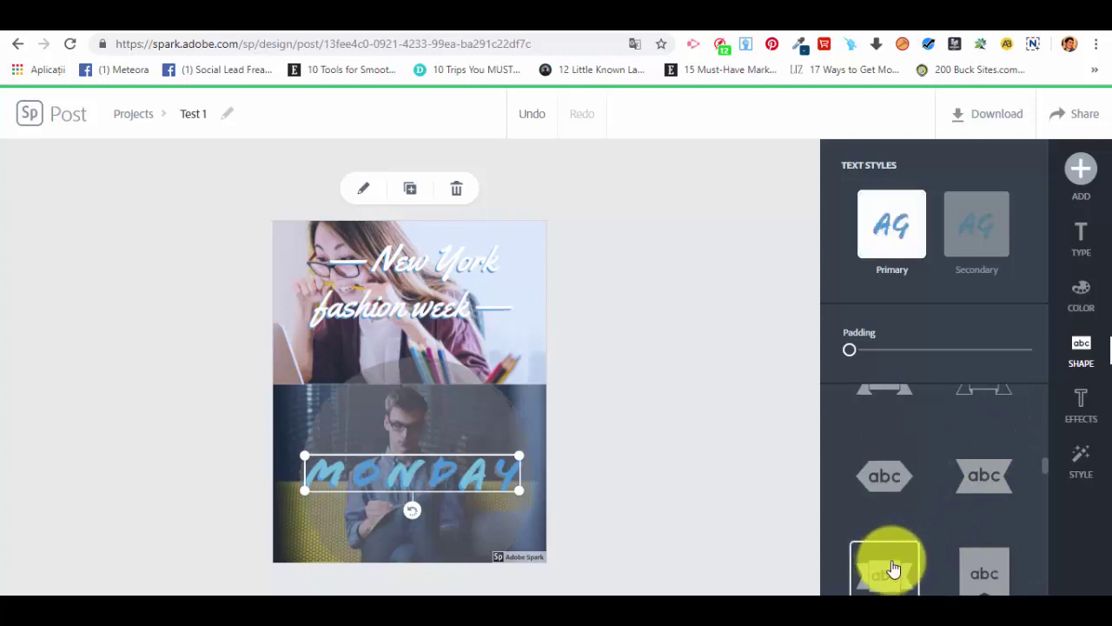
- Try Outline and Cutout effects, then apply Cutout & Outline with a thicker outline to MONDAY
left_click(1092, 410)
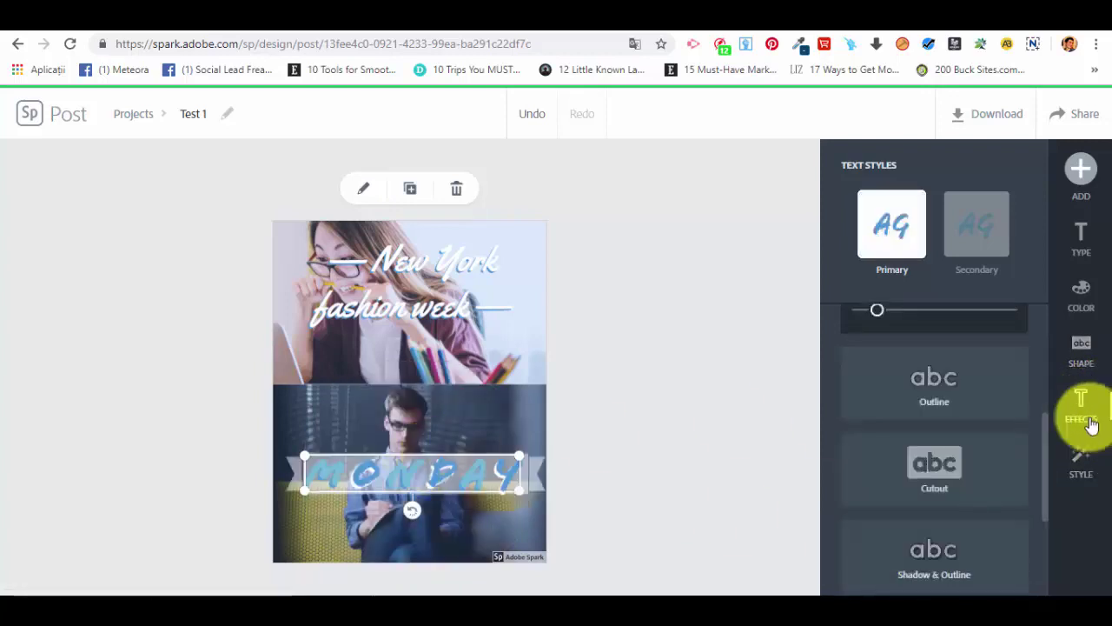
scroll(1040, 422, "up", 5)
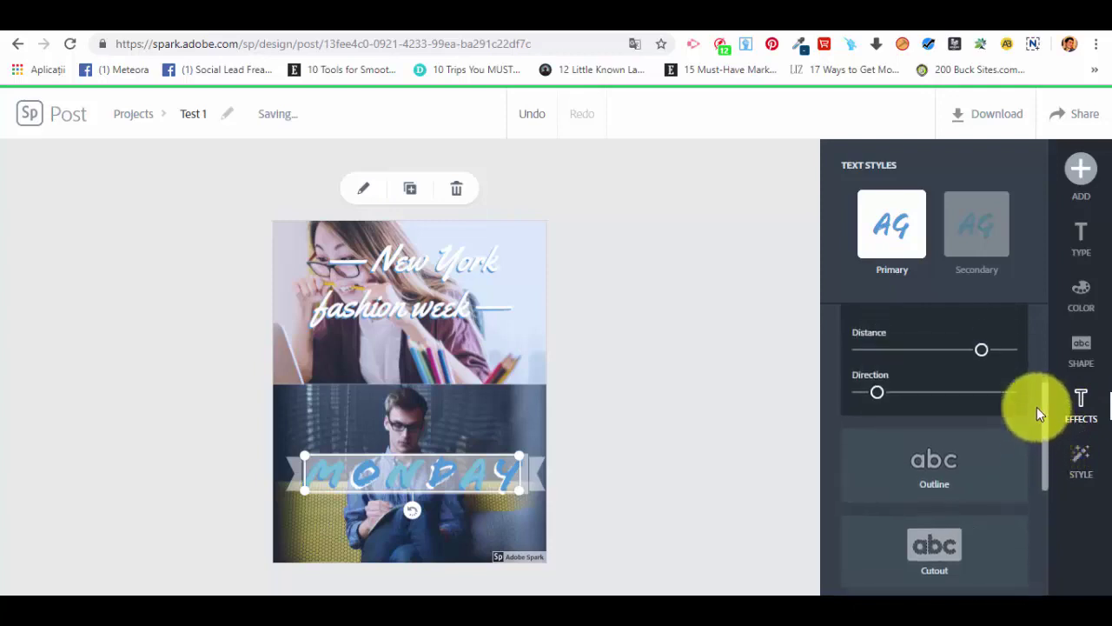
scroll(1011, 374, "down", 4)
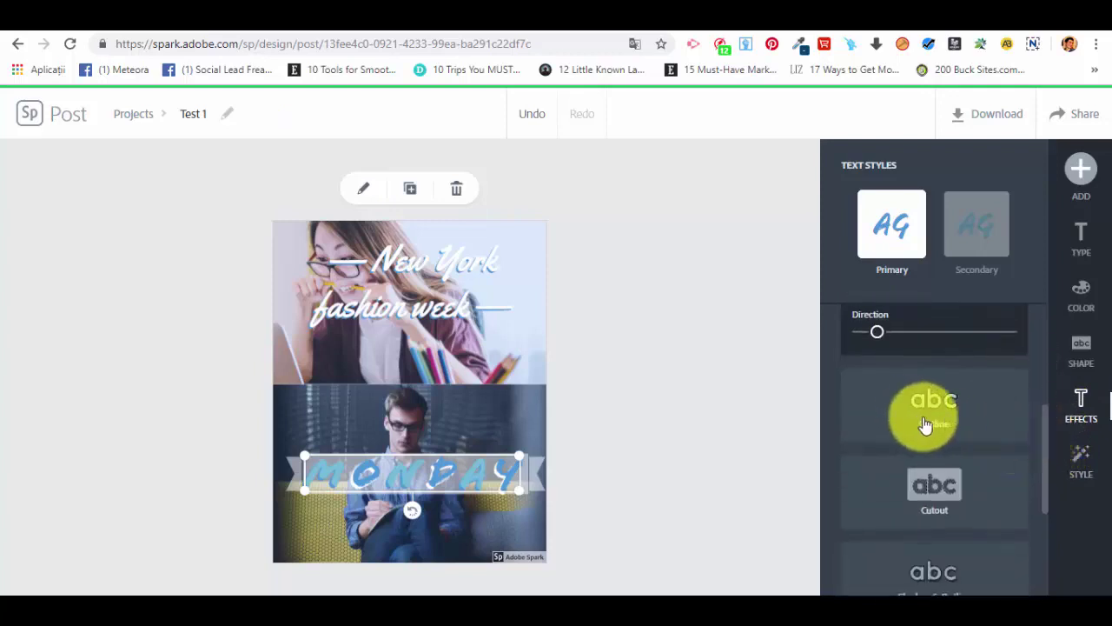
left_click(927, 422)
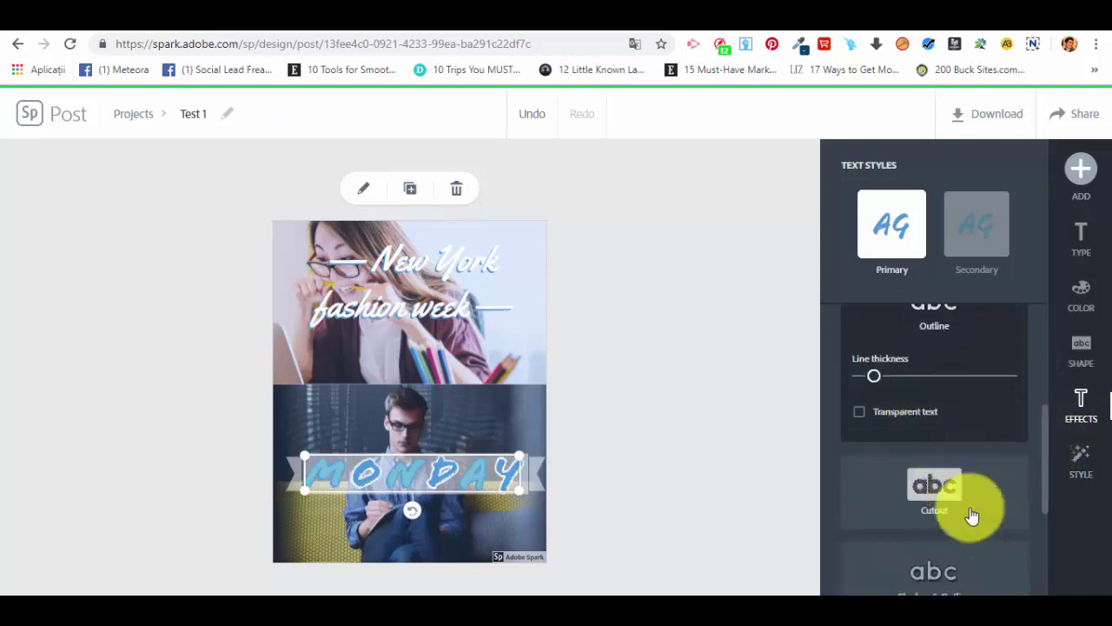
left_click(962, 497)
scroll(956, 486, "down", 2)
left_click(932, 462)
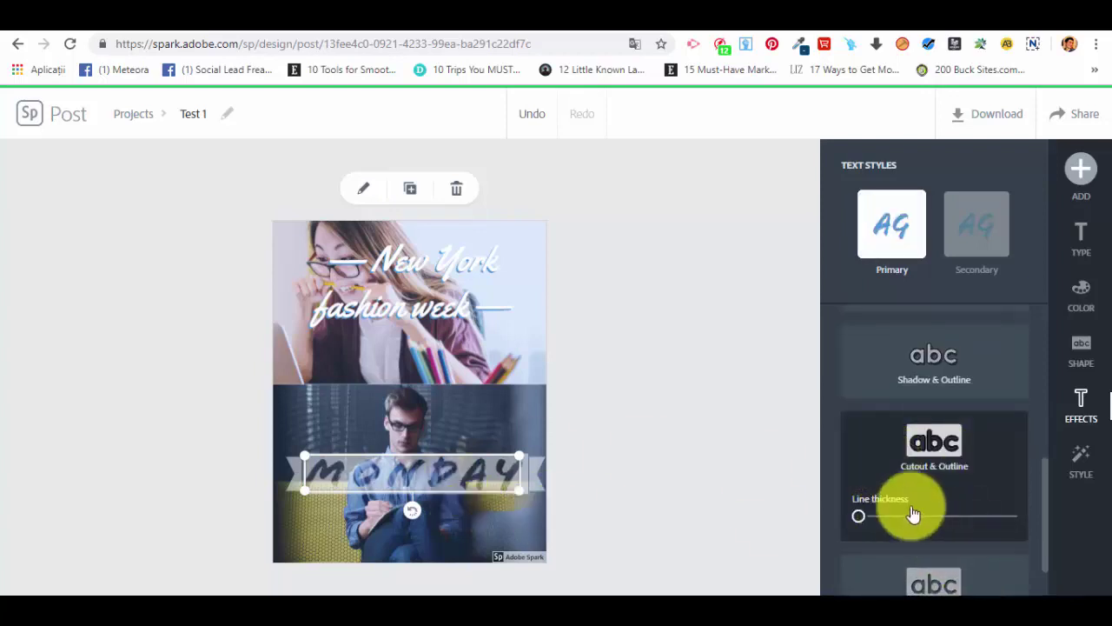
scroll(895, 495, "down", 1)
mouse_move(873, 470)
left_mouse_down()
mouse_move(931, 472)
mouse_move(879, 463)
left_mouse_up()
scroll(964, 409, "up", 6)
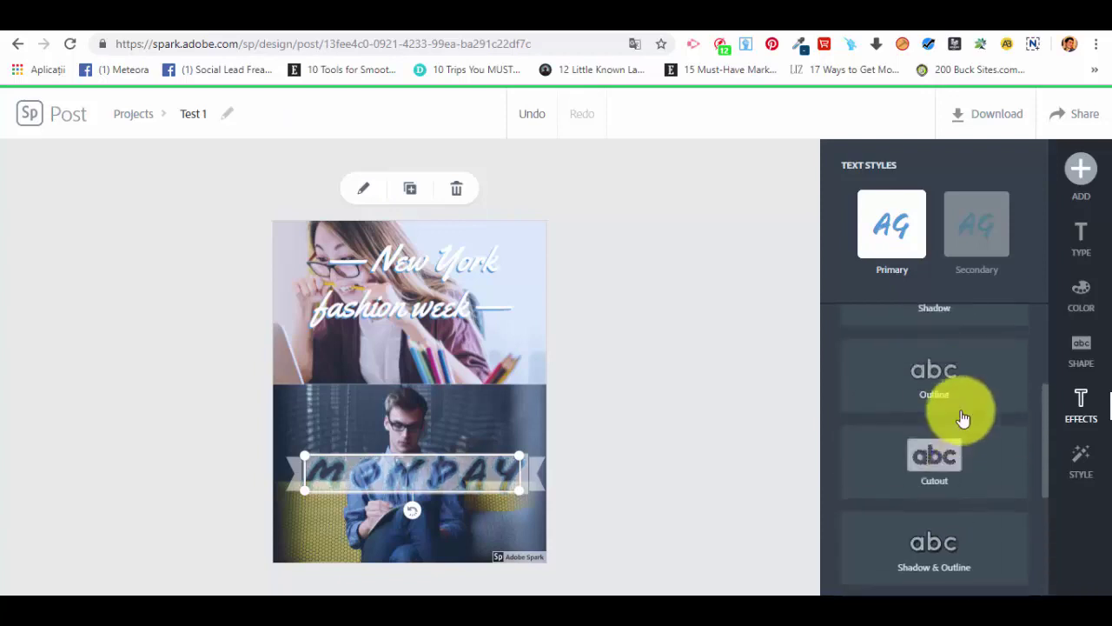
- Browse suggested styles and compare the secondary and primary text styles for Monday
left_click(1082, 460)
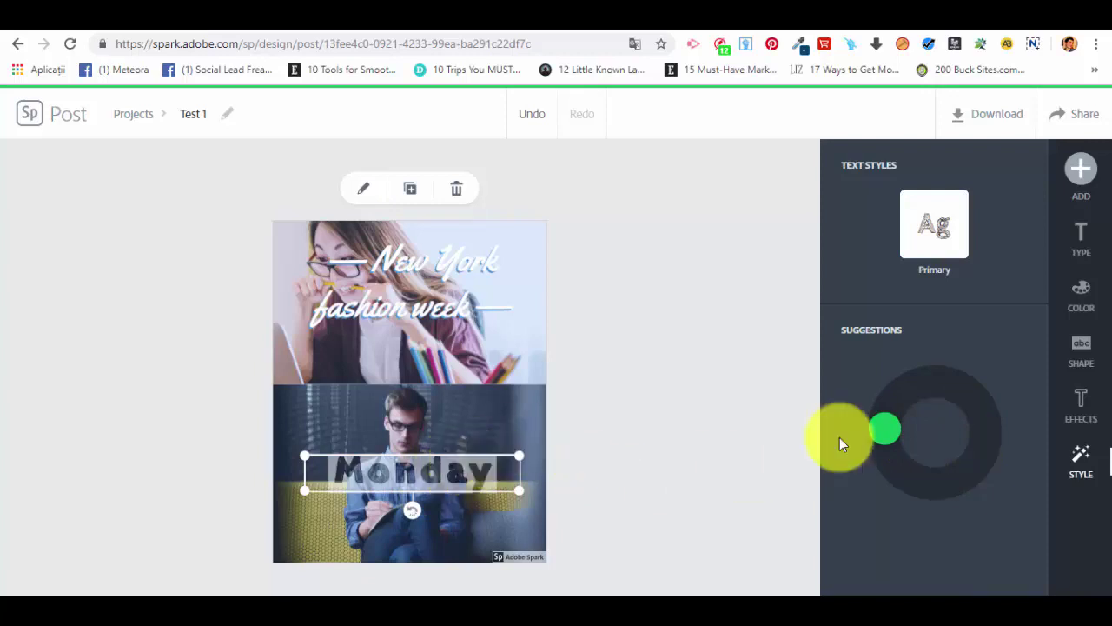
left_click(1084, 402)
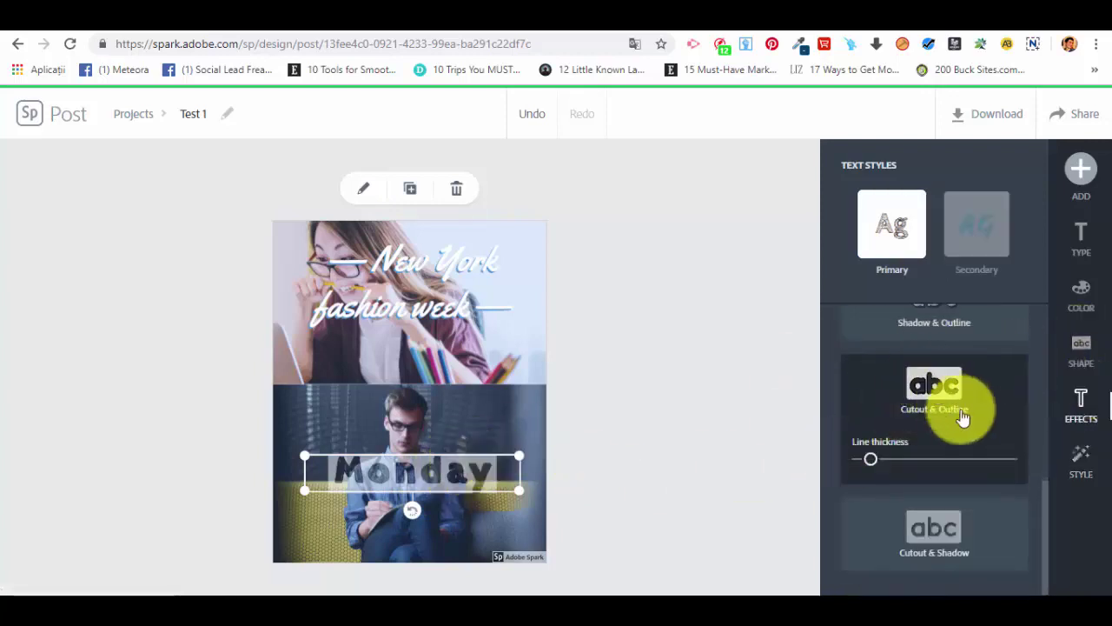
scroll(965, 400, "up", 2)
left_click(959, 230)
left_click(884, 220)
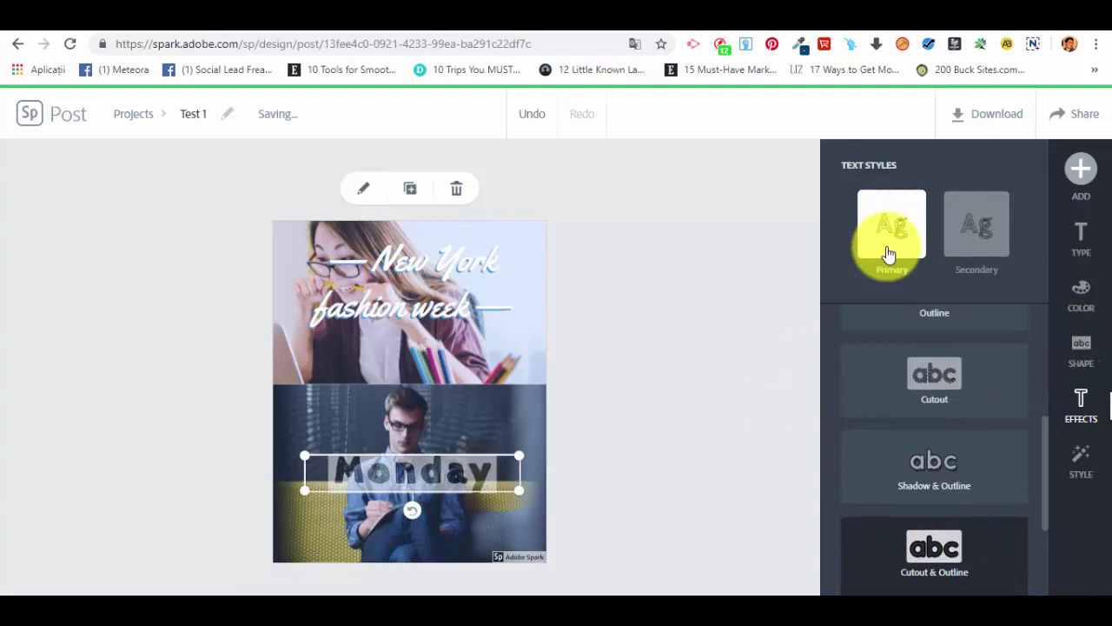
scroll(988, 402, "up", 3)
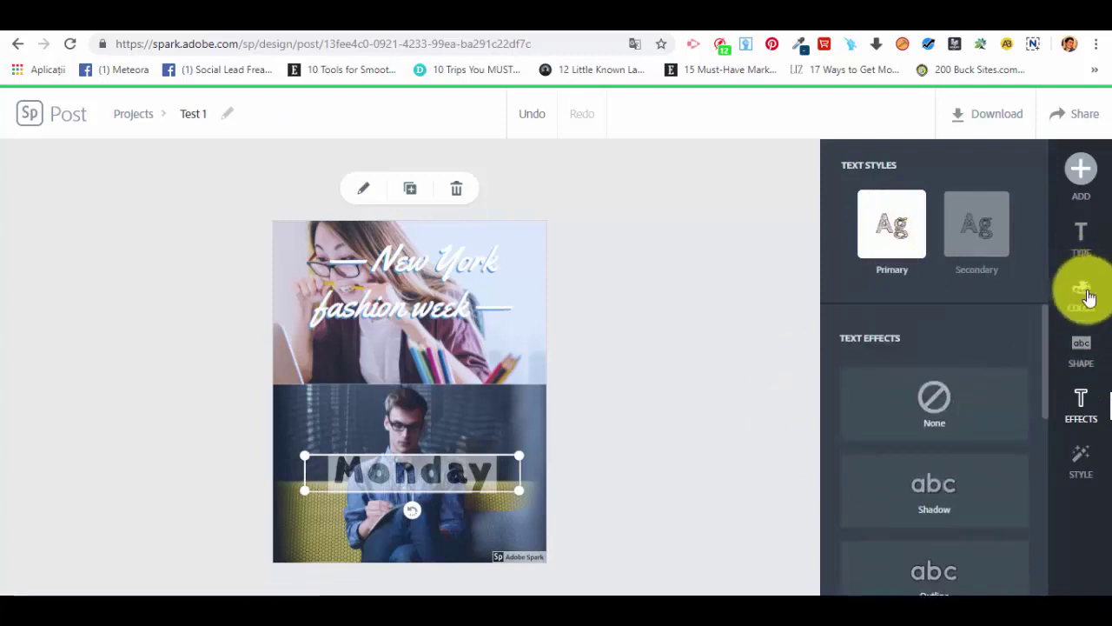
- Try the yellow and light-blue palette, then apply the tan and white colour palette
left_click(1084, 295)
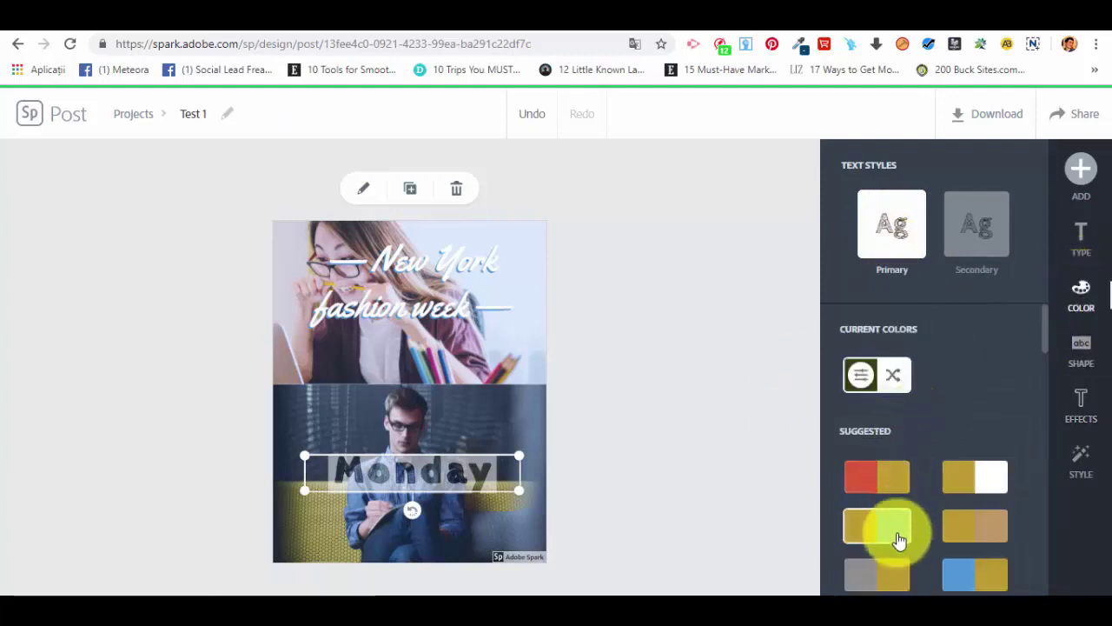
left_click(896, 528)
scroll(890, 499, "down", 2)
left_click(895, 462)
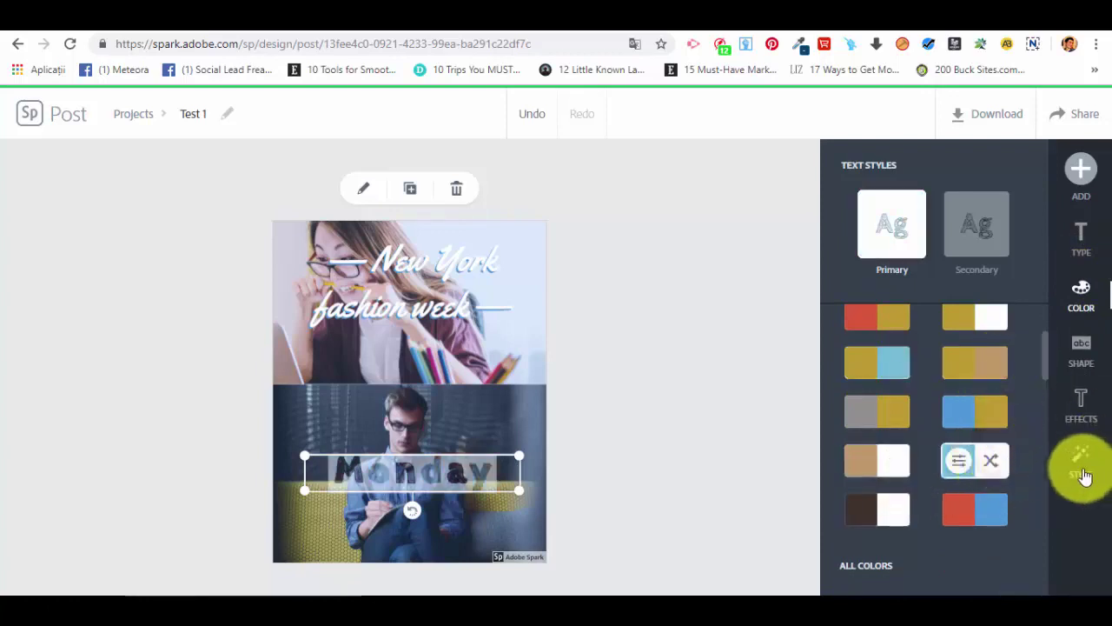
scroll(968, 395, "up", 3)
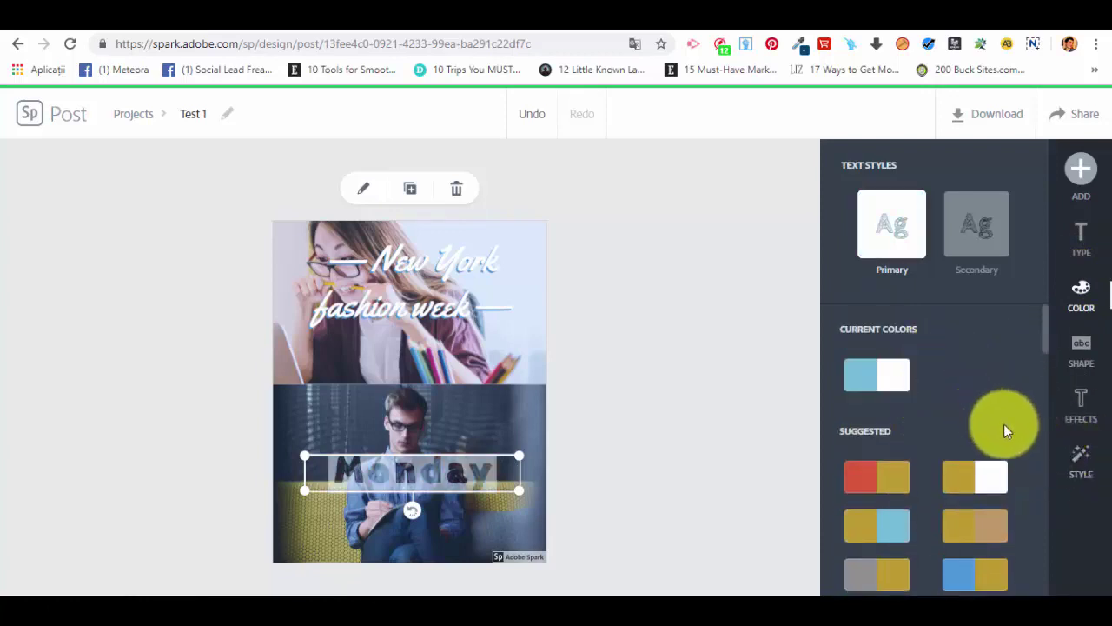
- Set Monday's opacity to maximum and move it to the bottom of the lower photo
left_click(1082, 398)
scroll(995, 452, "up", 3)
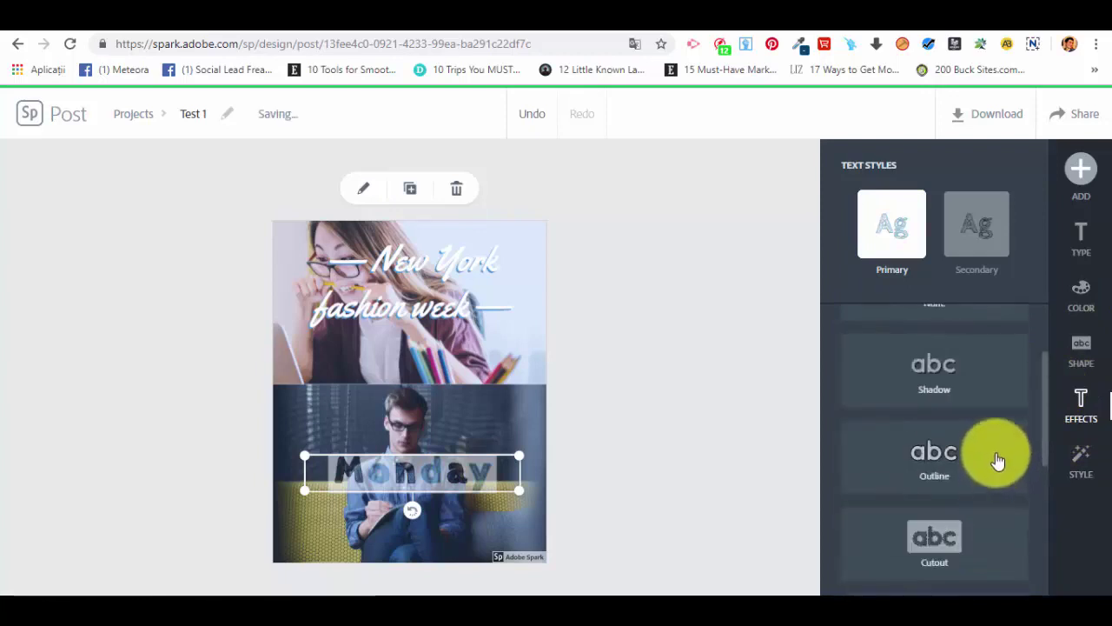
scroll(990, 434, "up", 3)
left_click(1074, 347)
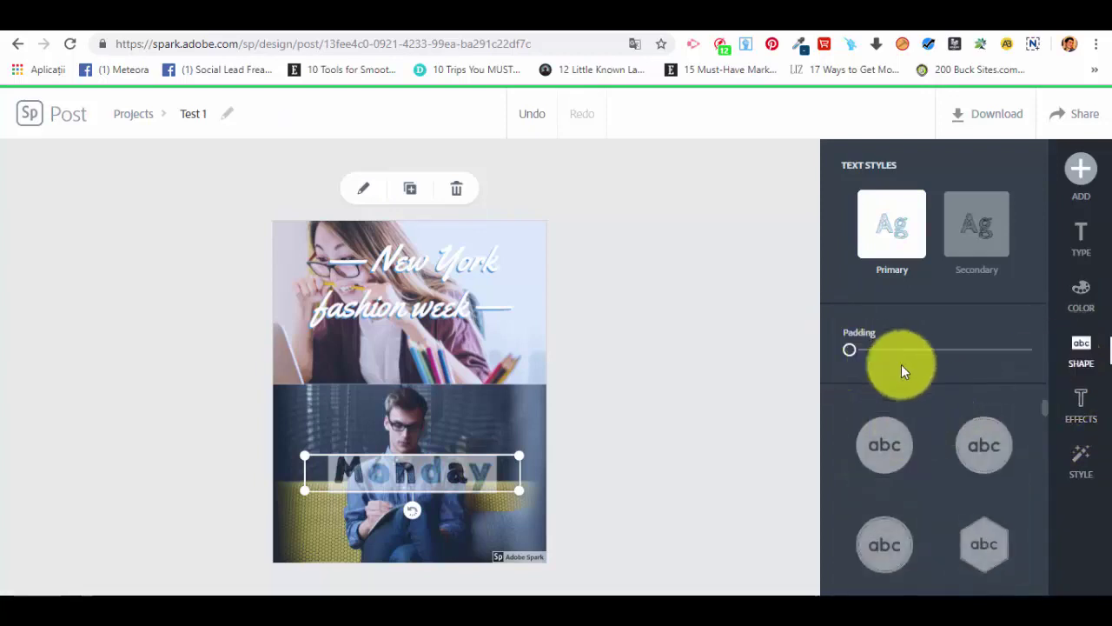
left_click(1080, 237)
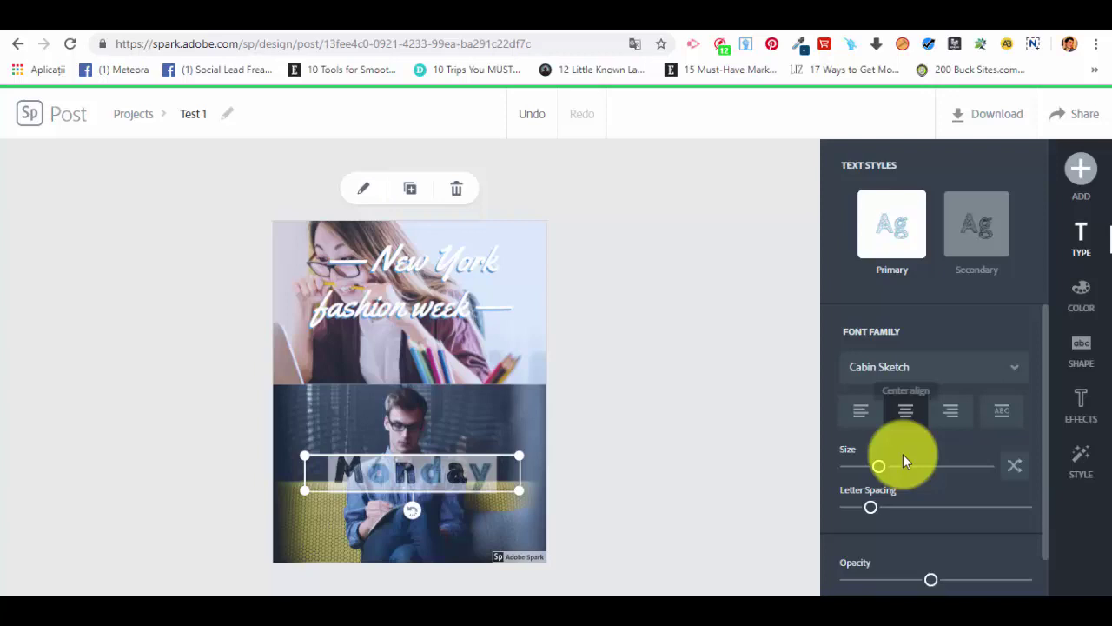
scroll(894, 464, "down", 1)
left_click_drag(930, 536, 1045, 551)
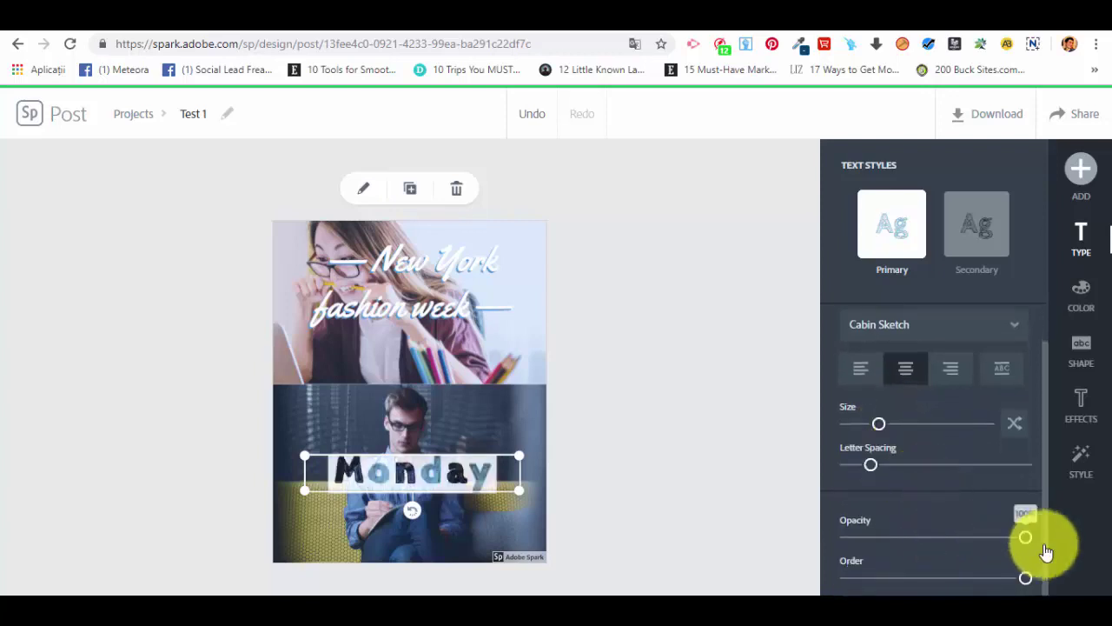
left_click_drag(460, 470, 460, 518)
- Add a curved arrow icon from an 'arrow' search and place it beside the man's head
left_click(653, 522)
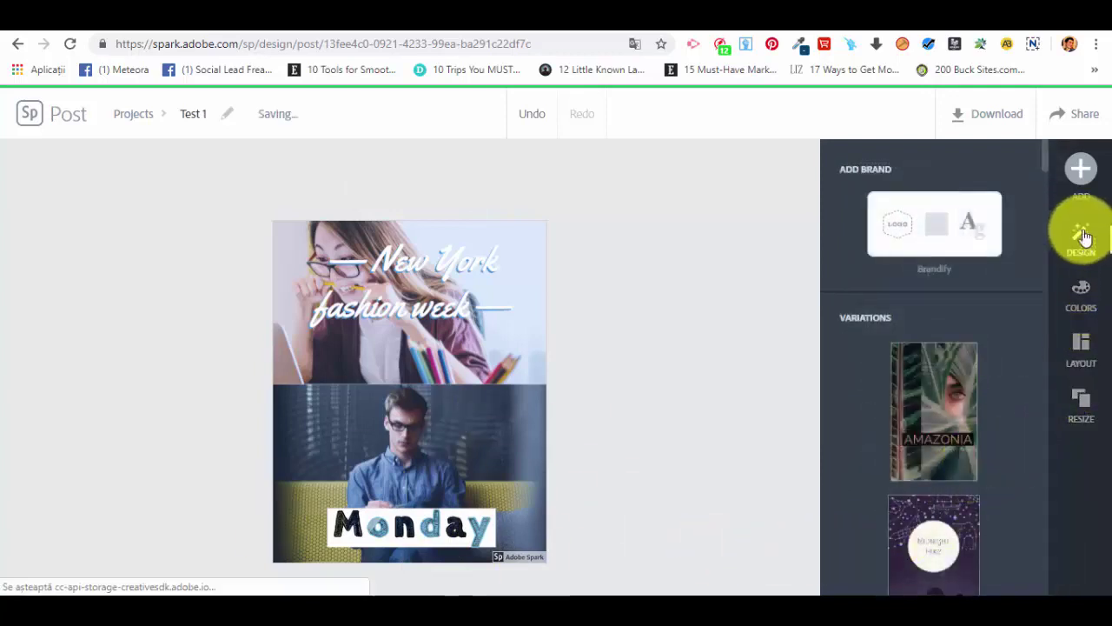
left_click(1074, 184)
left_click(963, 179)
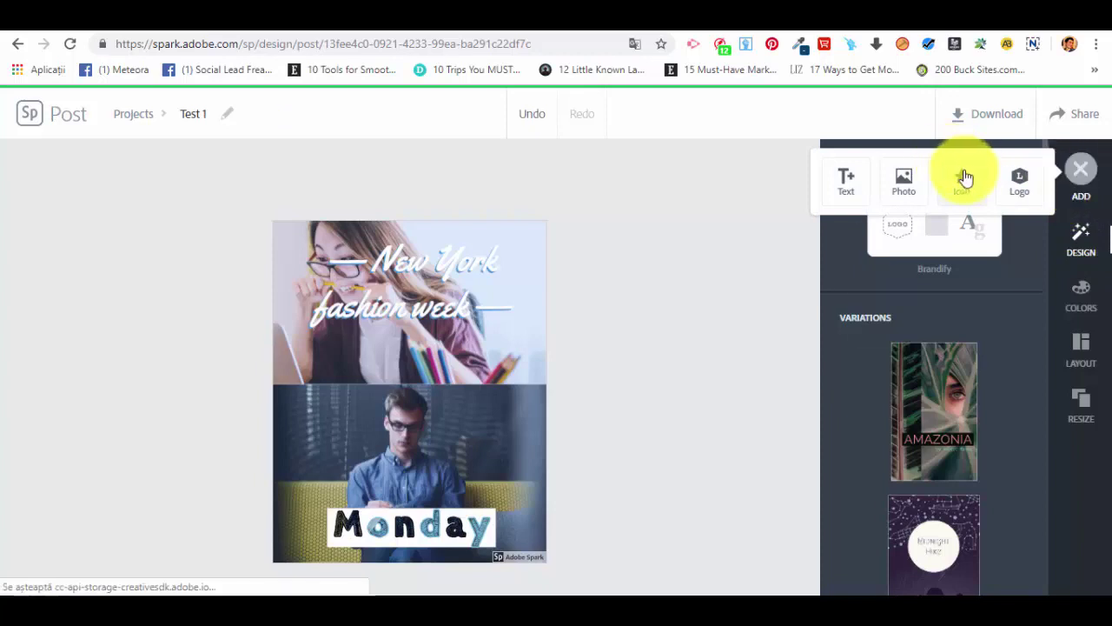
type("arrow")
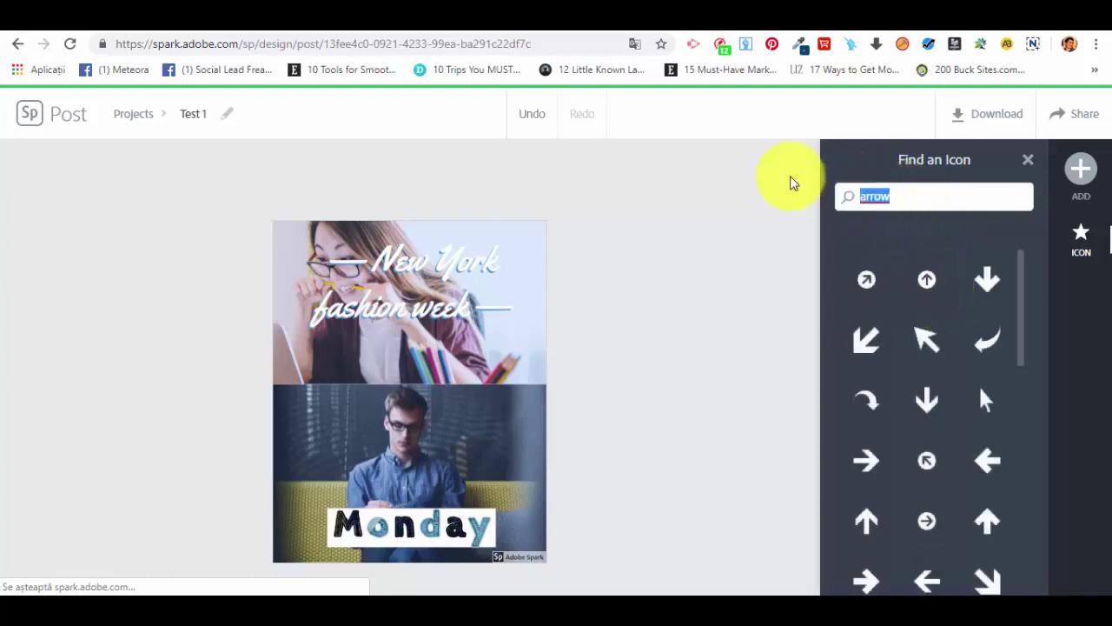
scroll(993, 460, "down", 3)
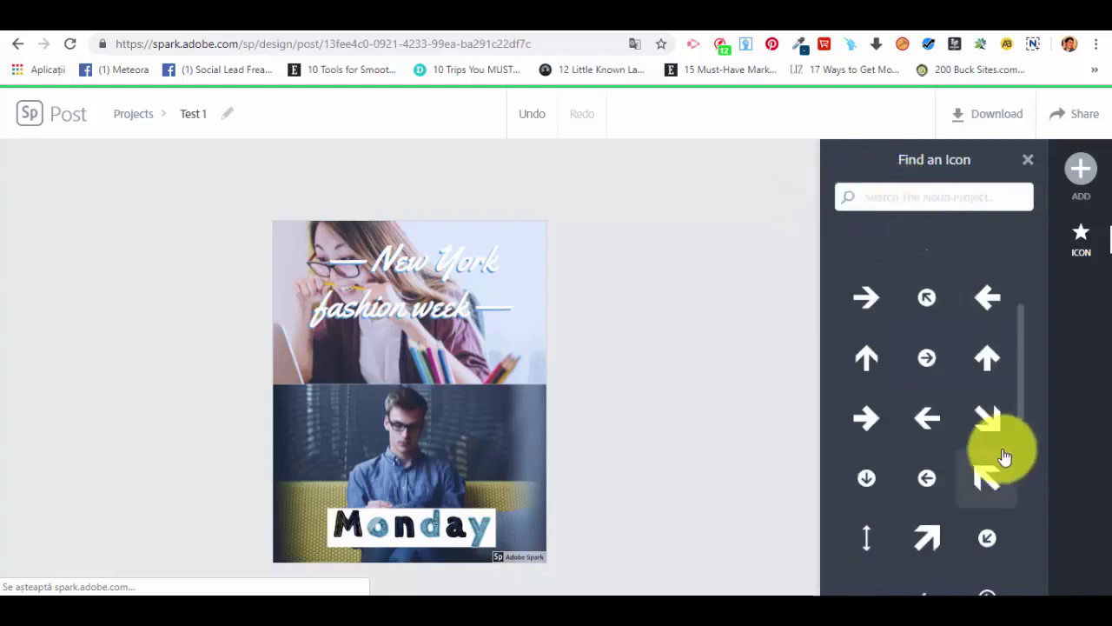
scroll(982, 408, "up", 3)
left_click(983, 338)
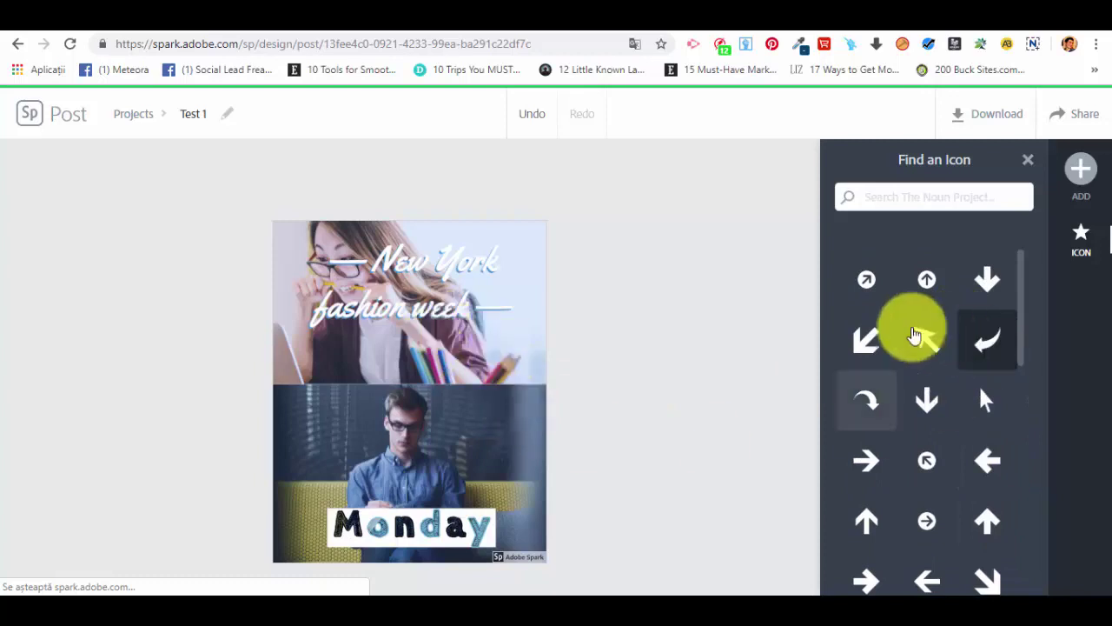
left_click_drag(404, 396, 513, 421)
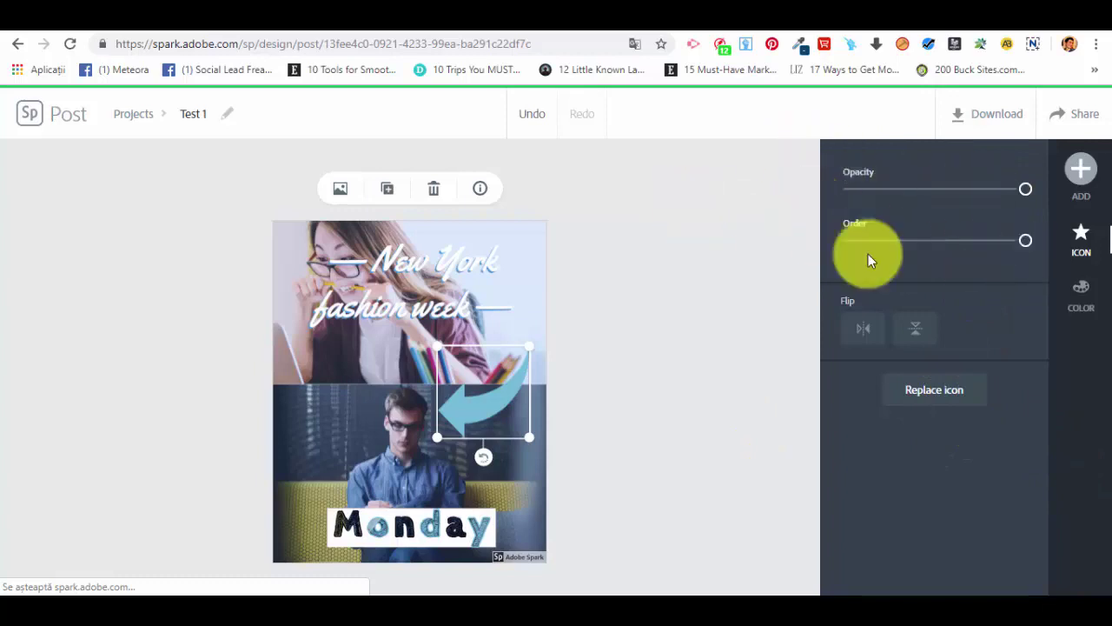
left_click(1084, 310)
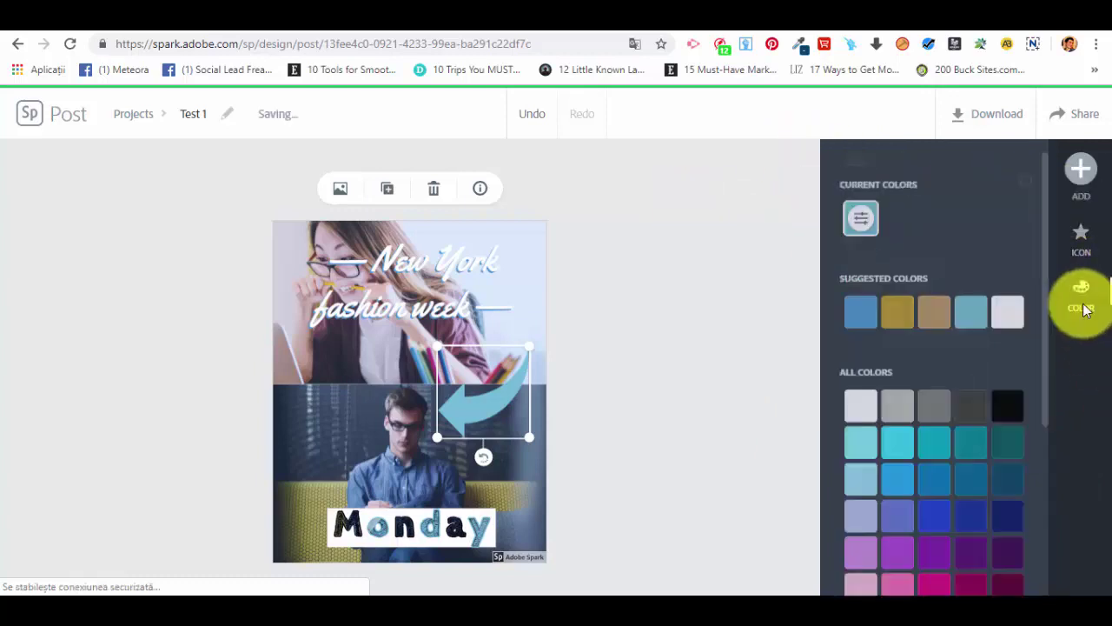
left_click(860, 297)
left_click(896, 304)
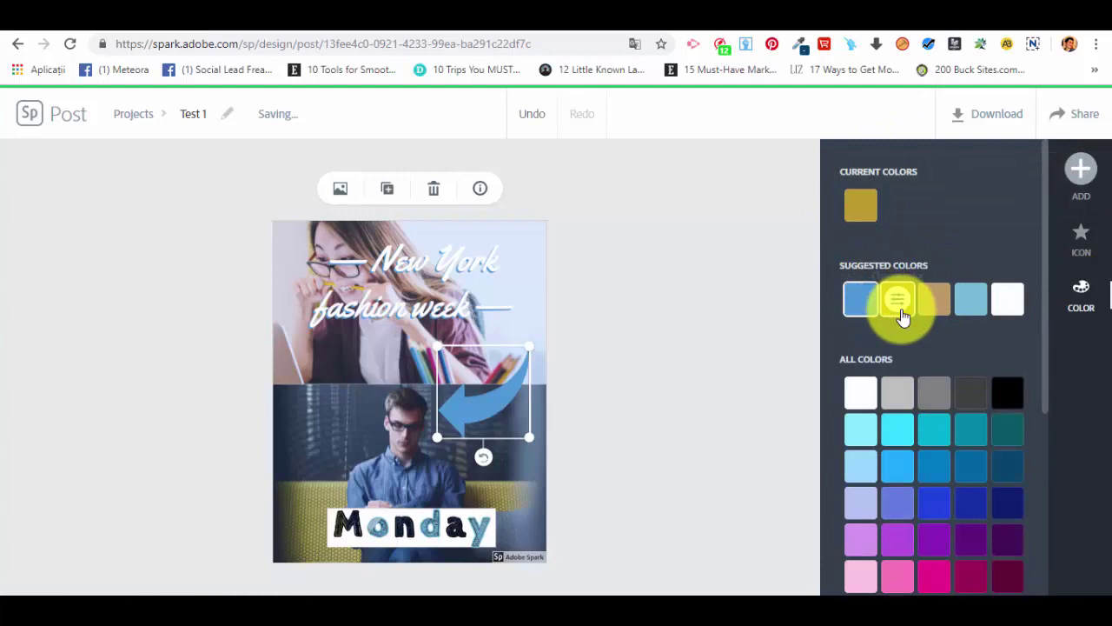
left_click(966, 574)
left_click(1081, 169)
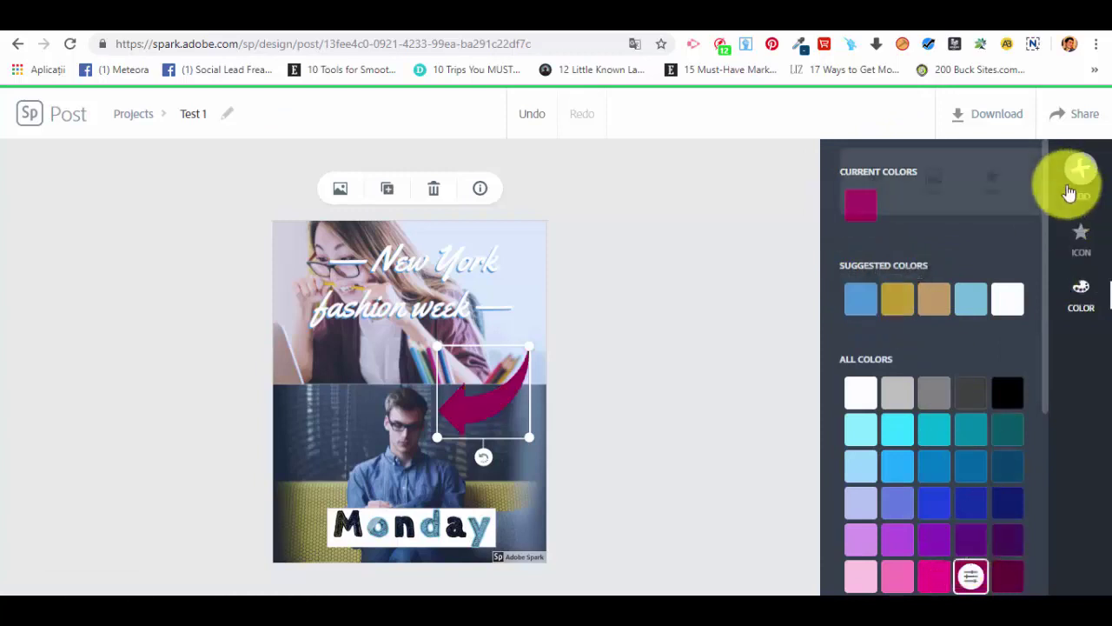
left_click(1081, 169)
left_click(1081, 169)
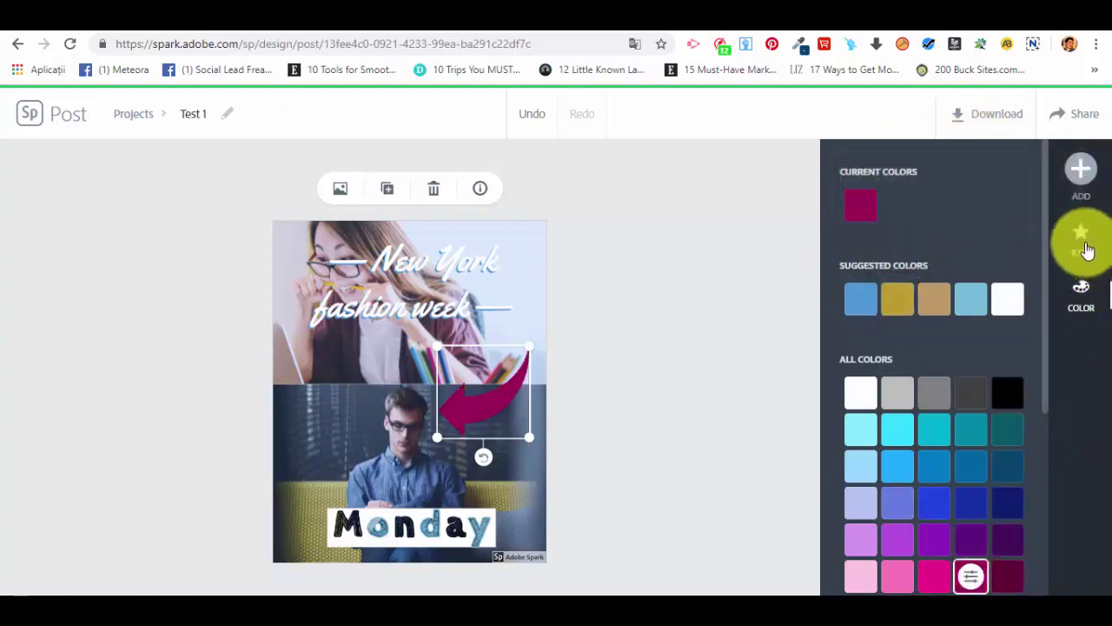
left_click(1077, 177)
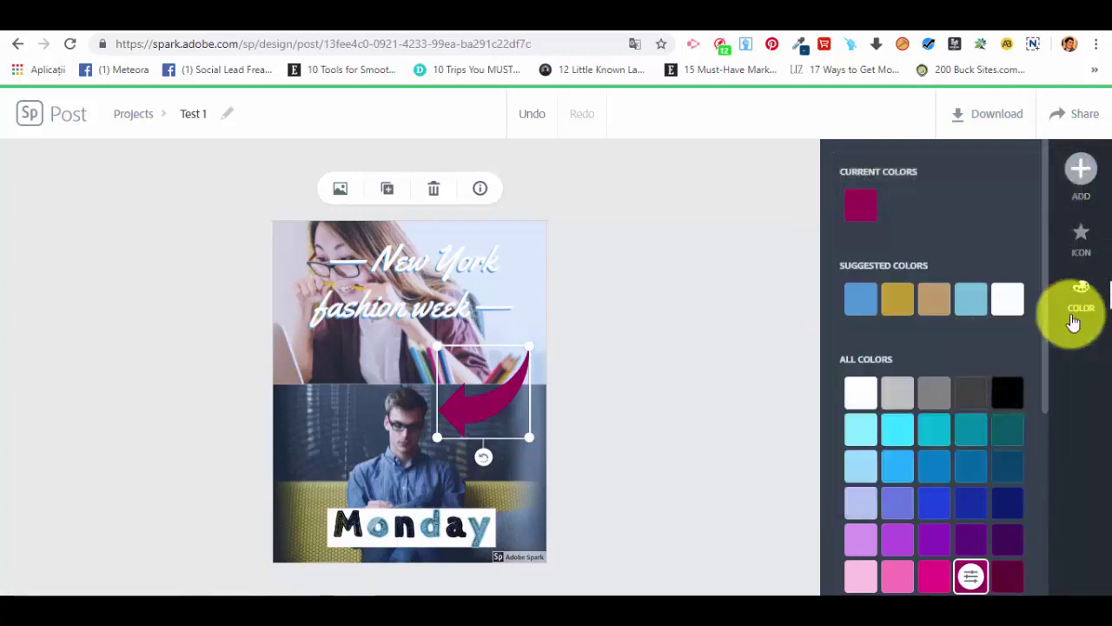
scroll(981, 351, "down", 2)
- Adjust the spacing between the poster's photos in the Layout settings
left_click(536, 257)
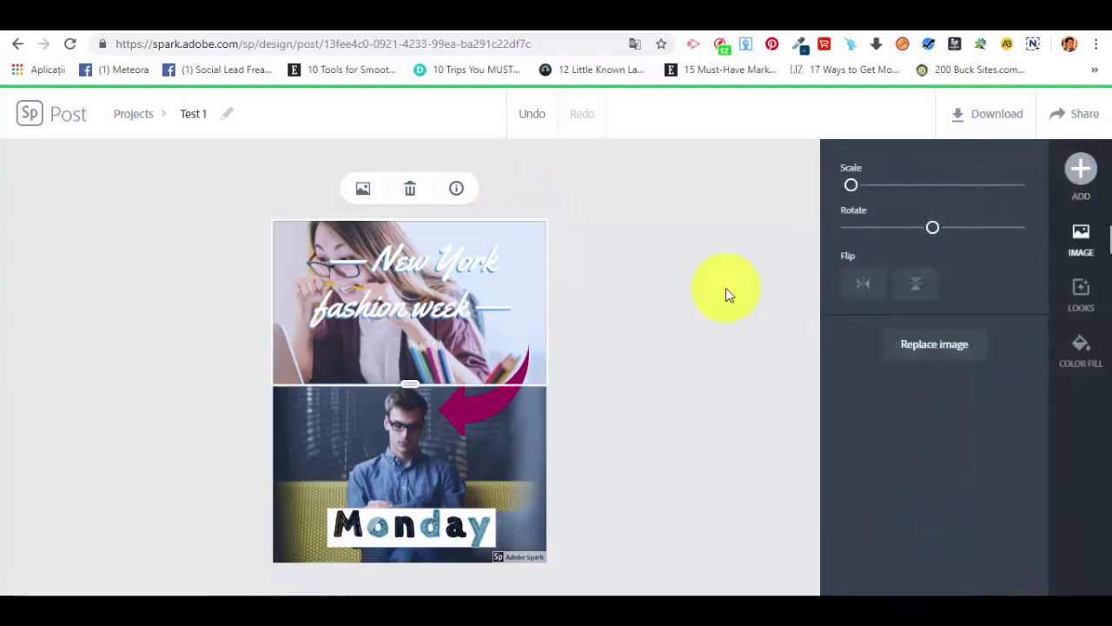
left_click(789, 443)
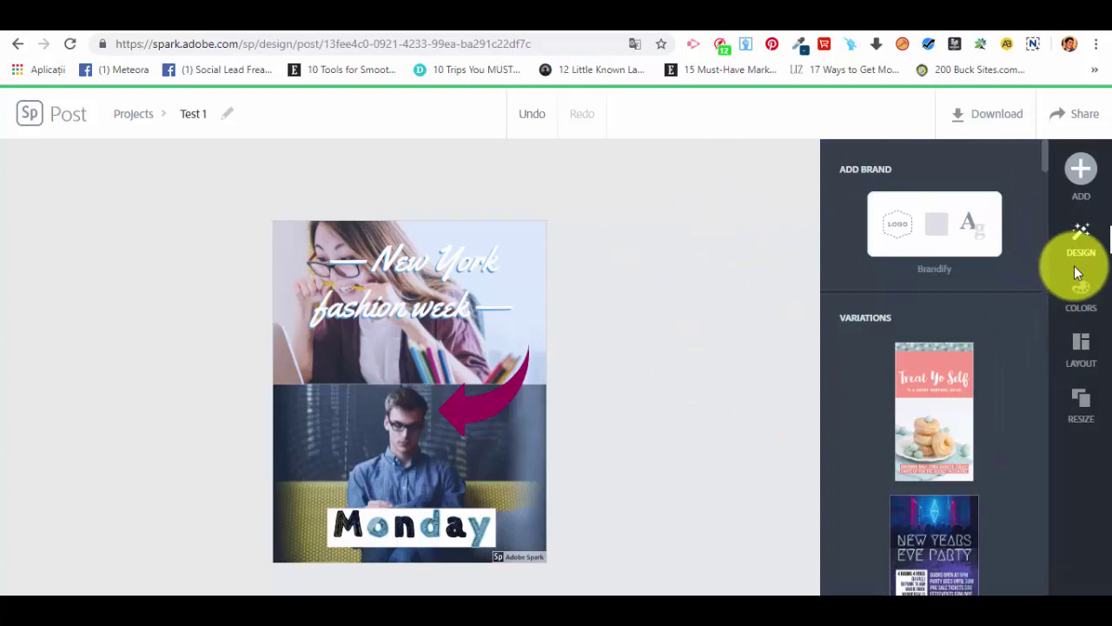
left_click(1081, 352)
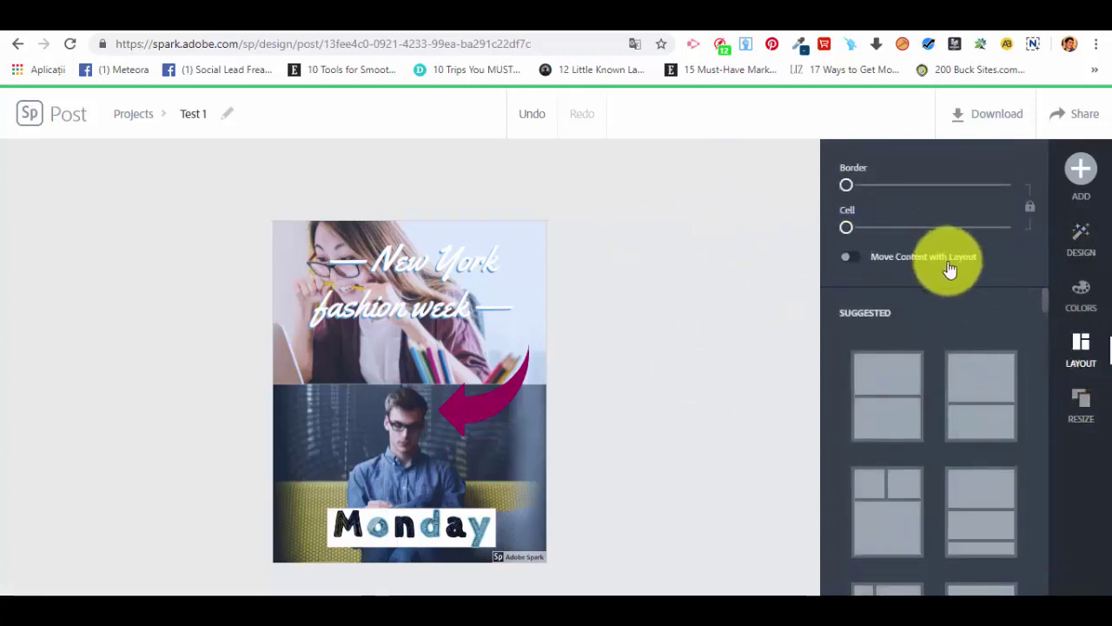
left_click_drag(846, 185, 845, 228)
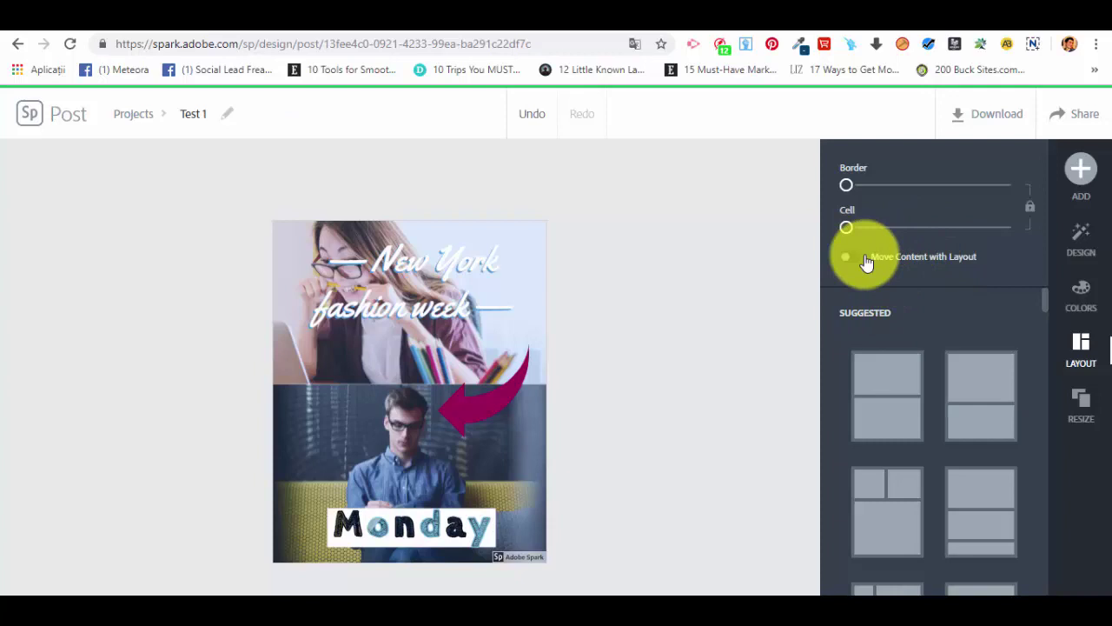
- Browse the colour theme palettes for the whole design, down to the Elegant set
left_click(1084, 309)
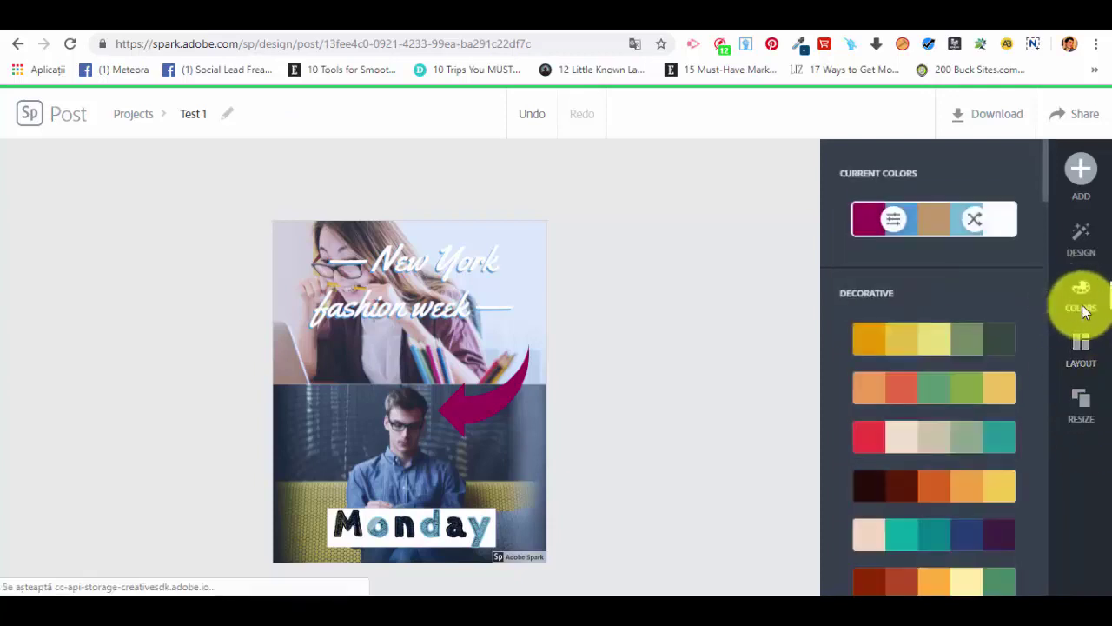
scroll(916, 271, "down", 2)
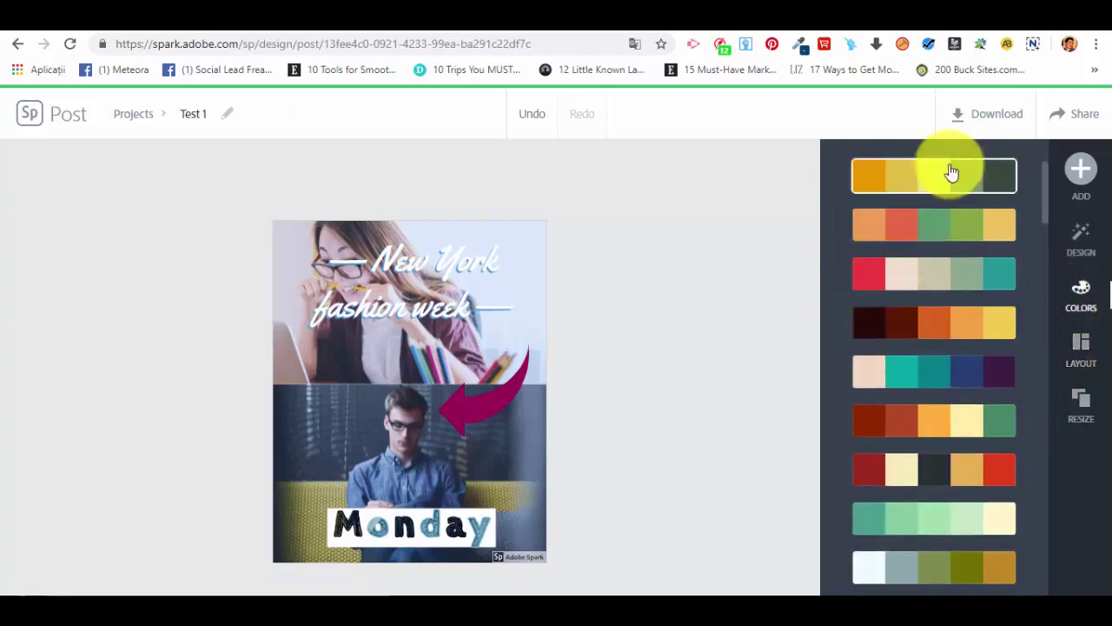
scroll(913, 323, "down", 6)
scroll(908, 330, "down", 5)
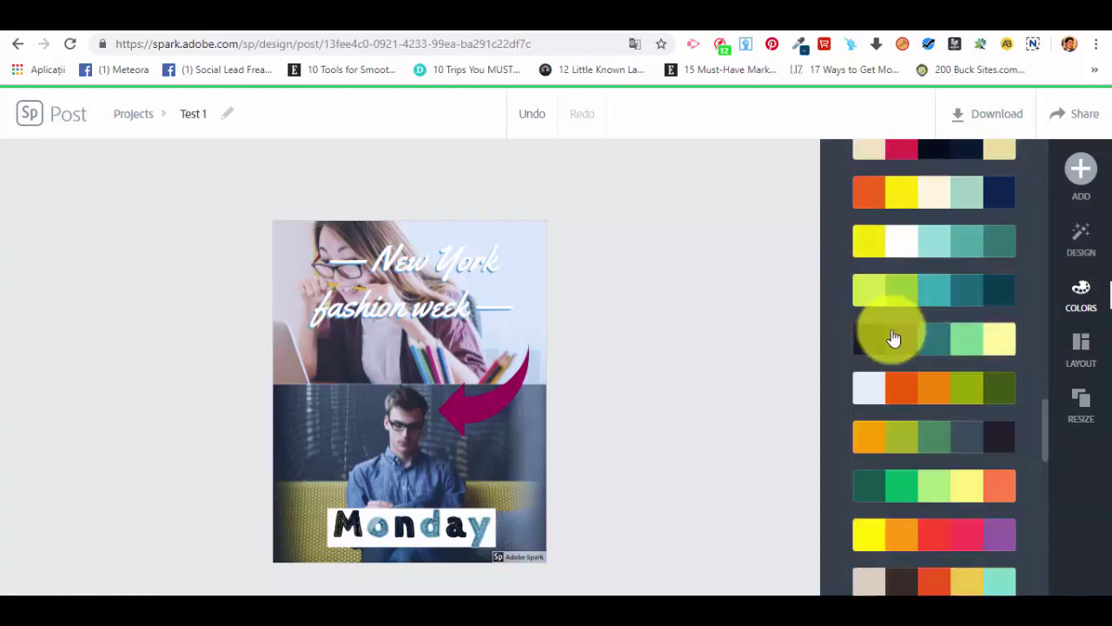
scroll(1026, 486, "down", 5)
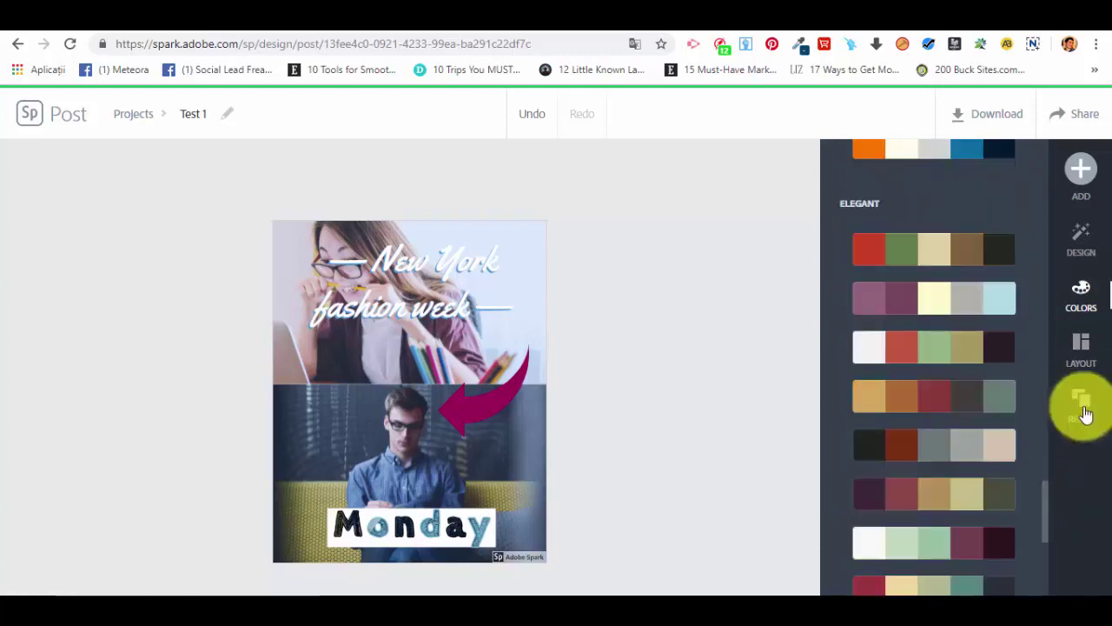
- Browse the resize presets such as Twitter, Pinterest, Blog post and YouTube
left_click(1085, 414)
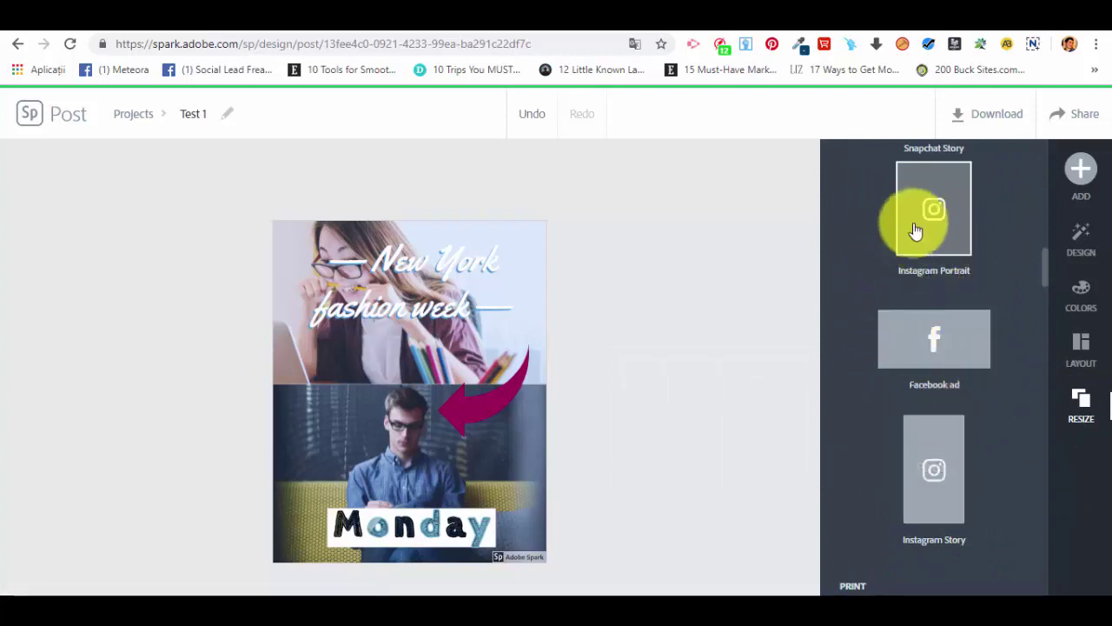
scroll(915, 230, "down", 5)
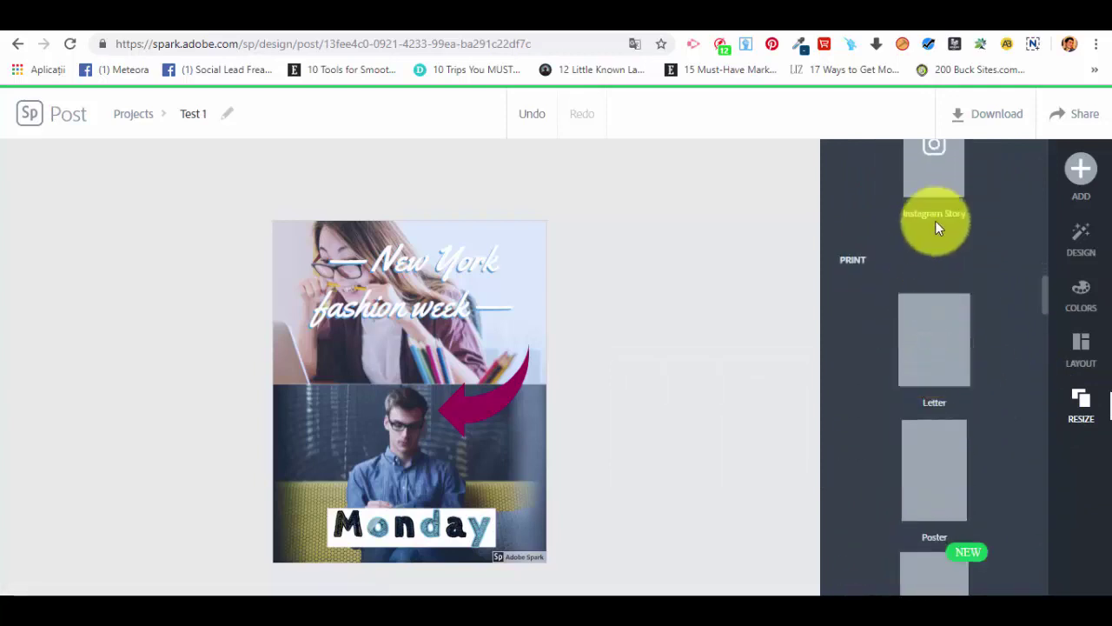
scroll(963, 479, "down", 12)
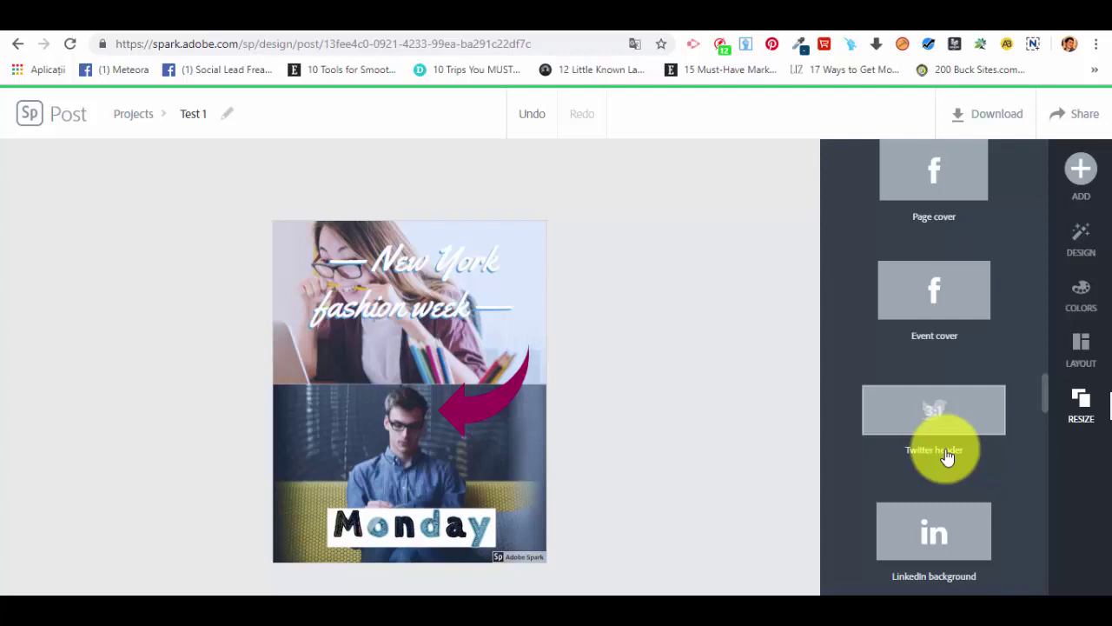
scroll(930, 448, "down", 4)
scroll(930, 448, "down", 4)
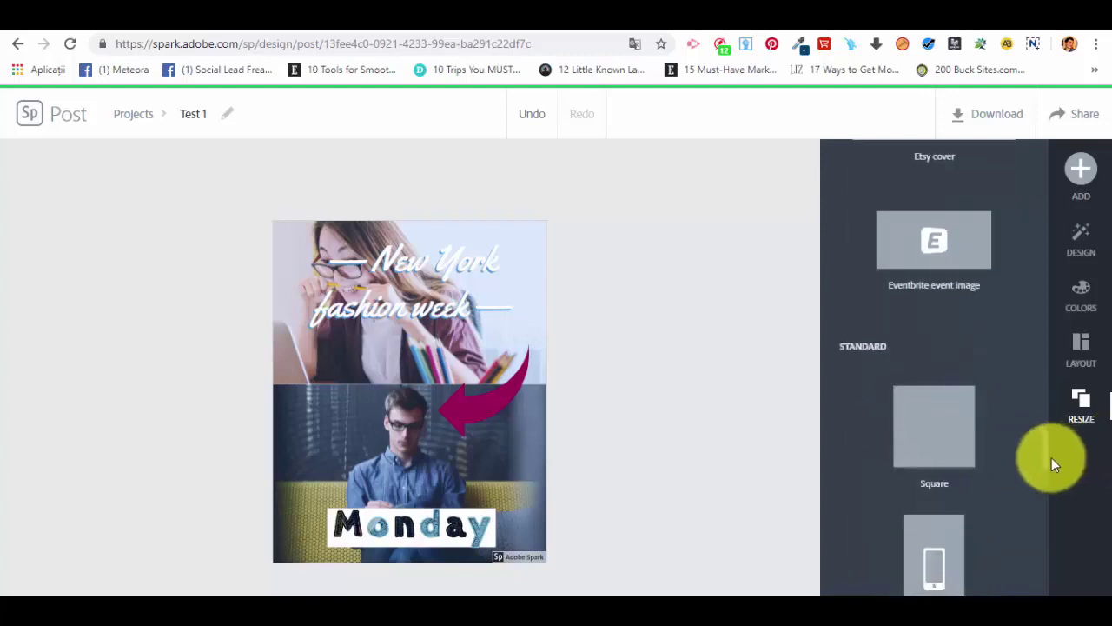
left_click_drag(1046, 457, 963, 123)
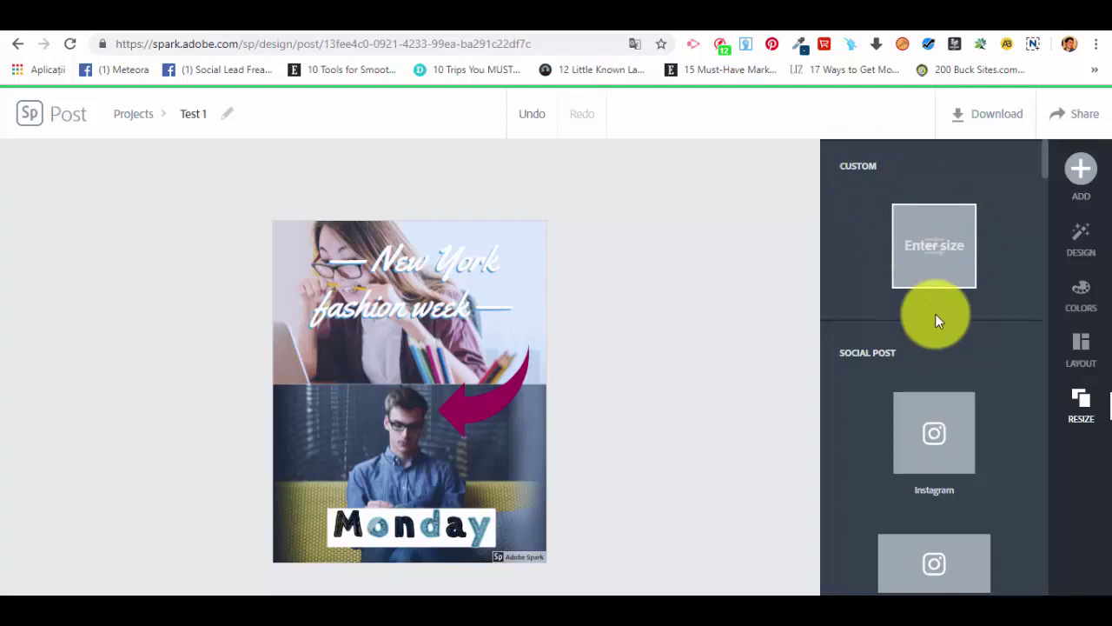
scroll(939, 344, "down", 7)
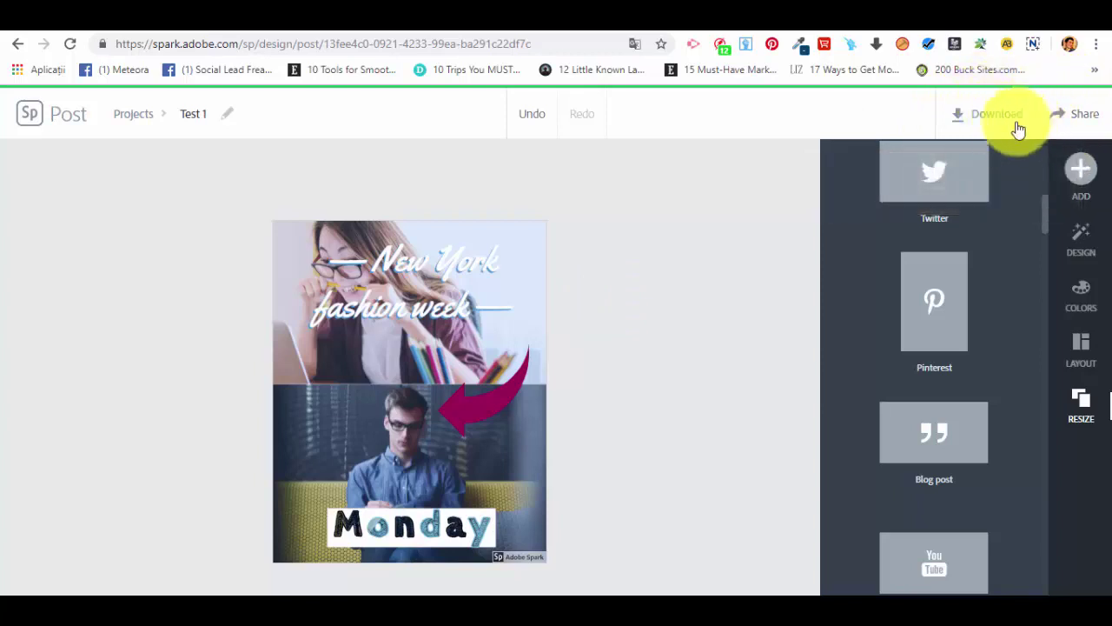
- Download the poster as the image Test 1 (1).jpg and check it in the Downloads folder
left_click(978, 121)
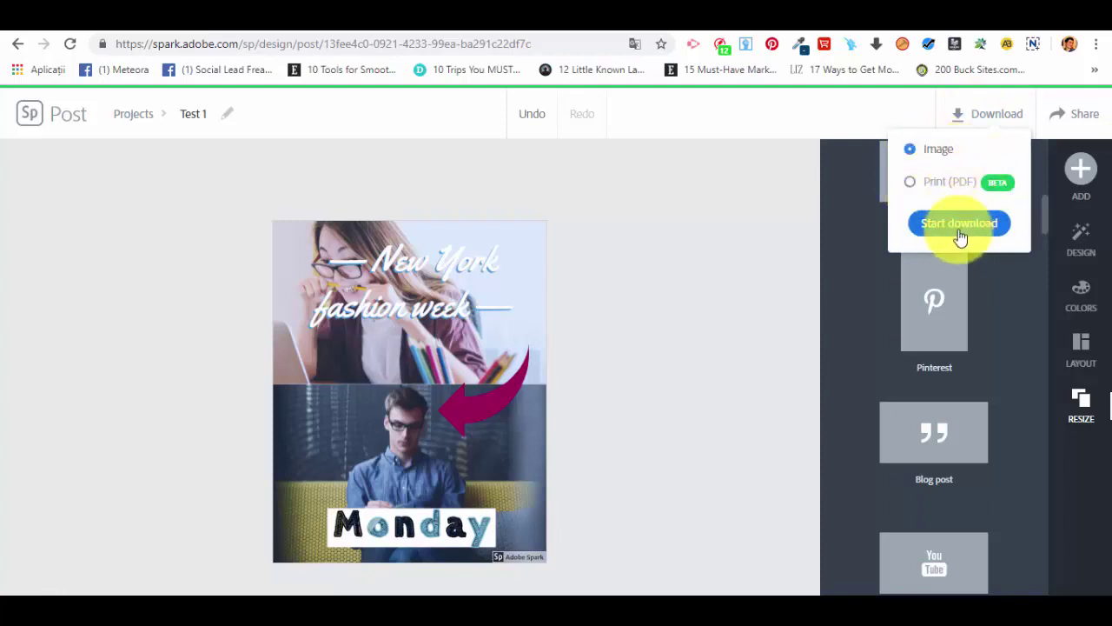
left_click(959, 226)
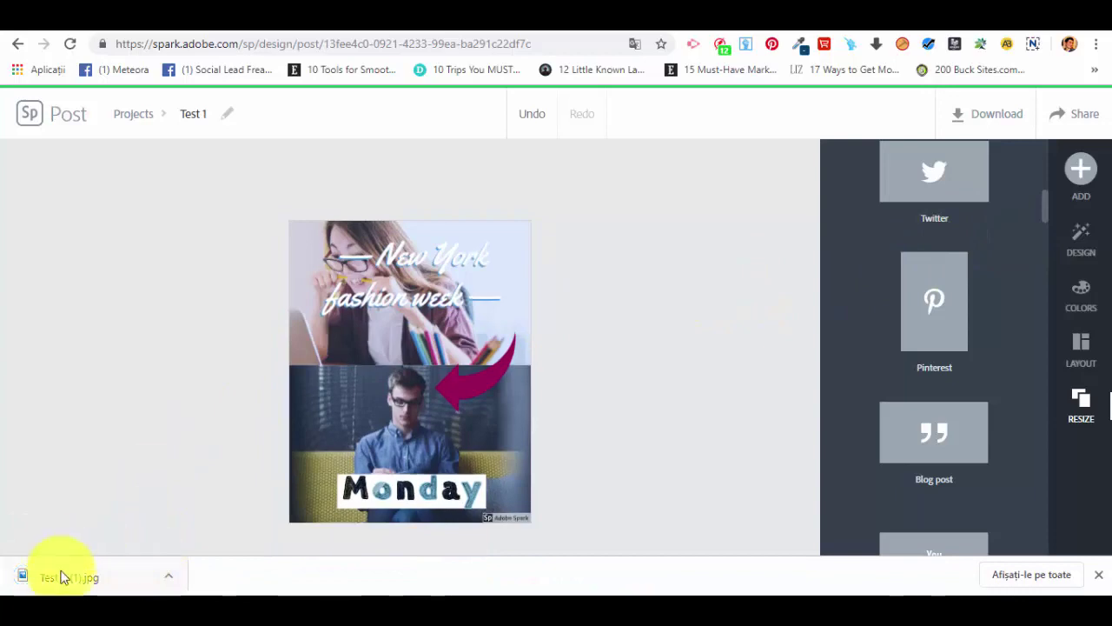
left_click(170, 574)
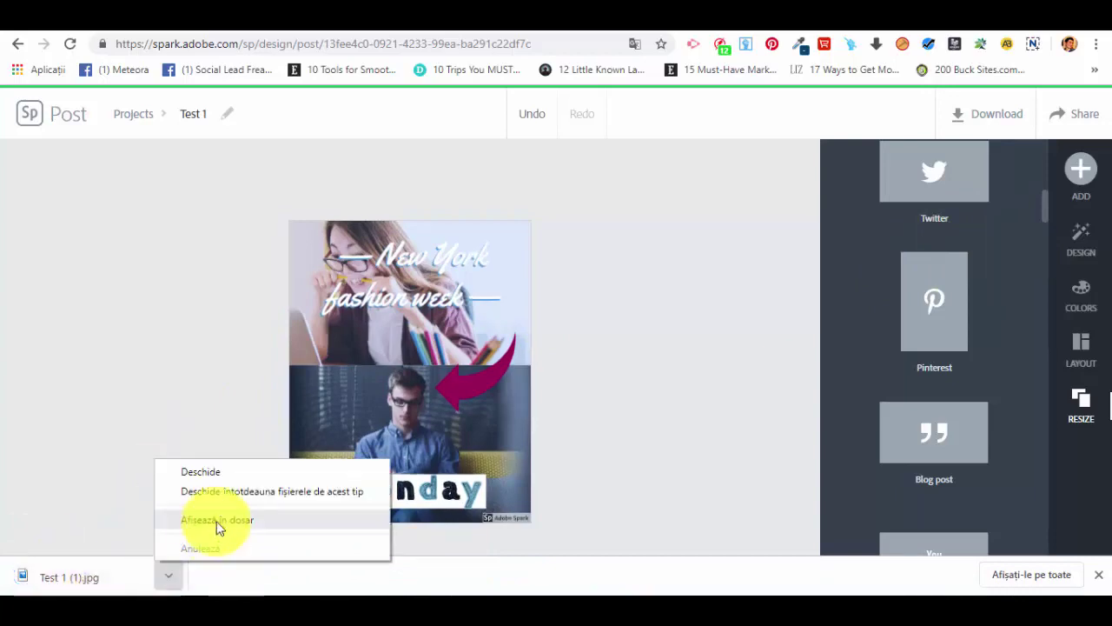
left_click(217, 519)
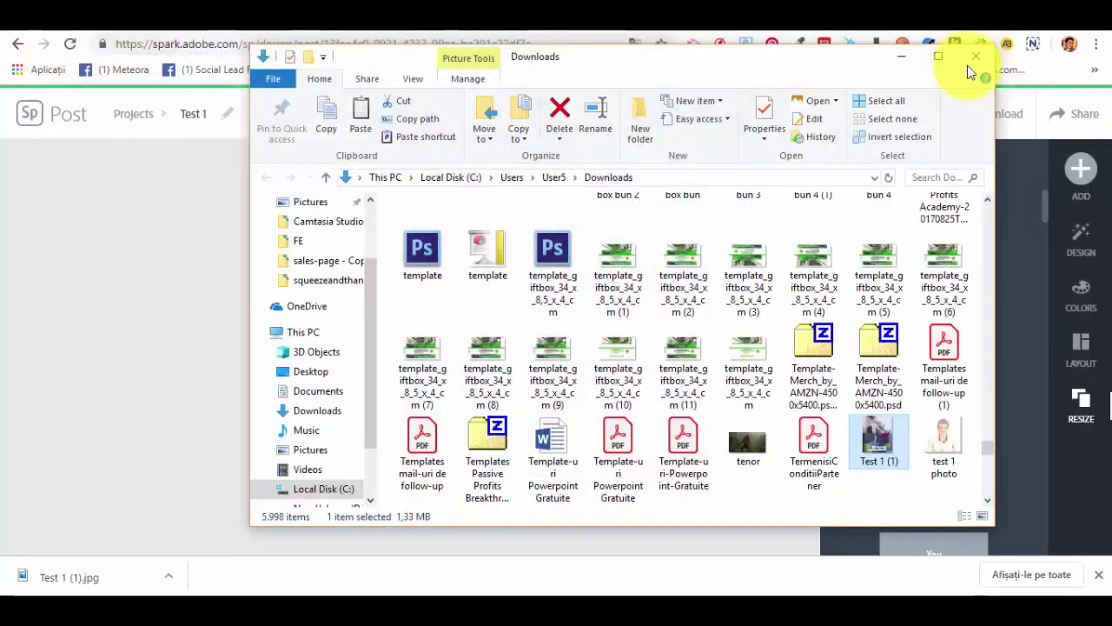
left_click(973, 55)
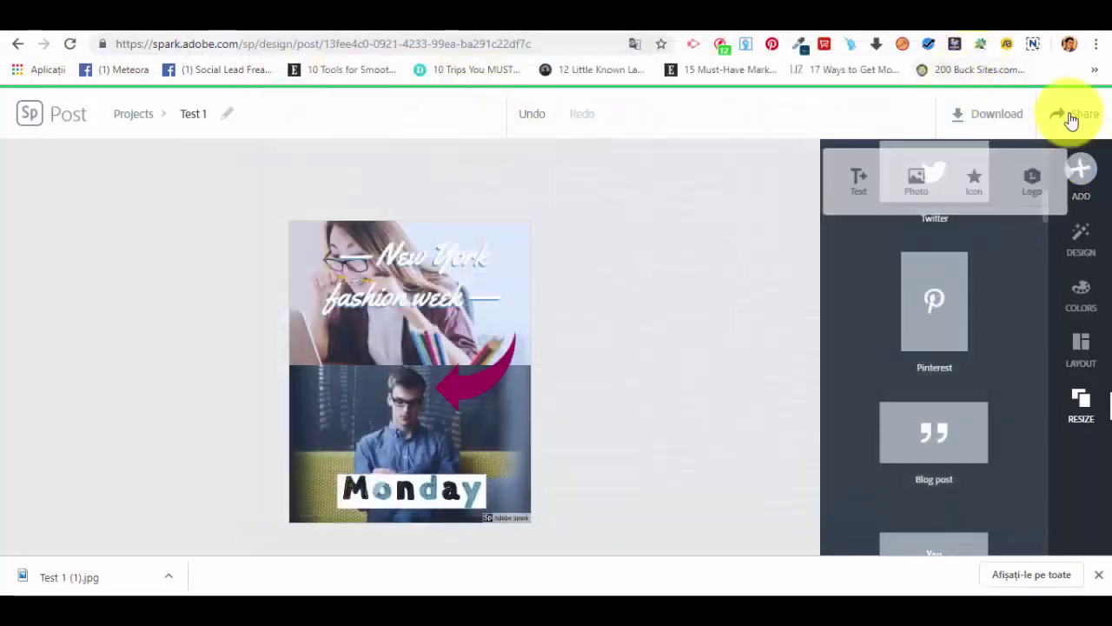
left_click(1067, 115)
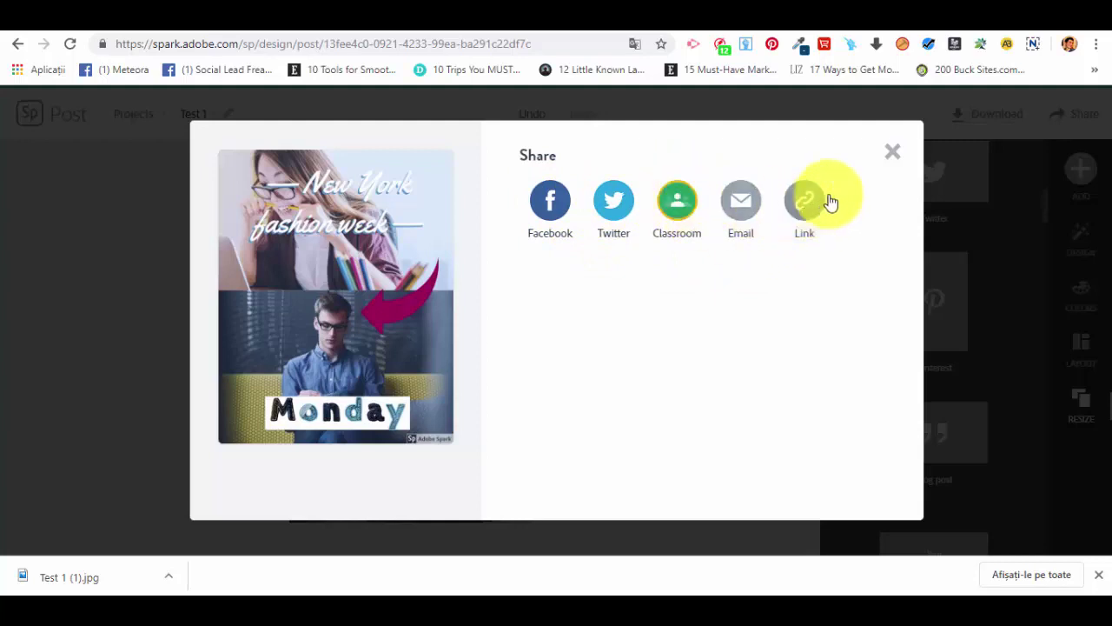
left_click(893, 156)
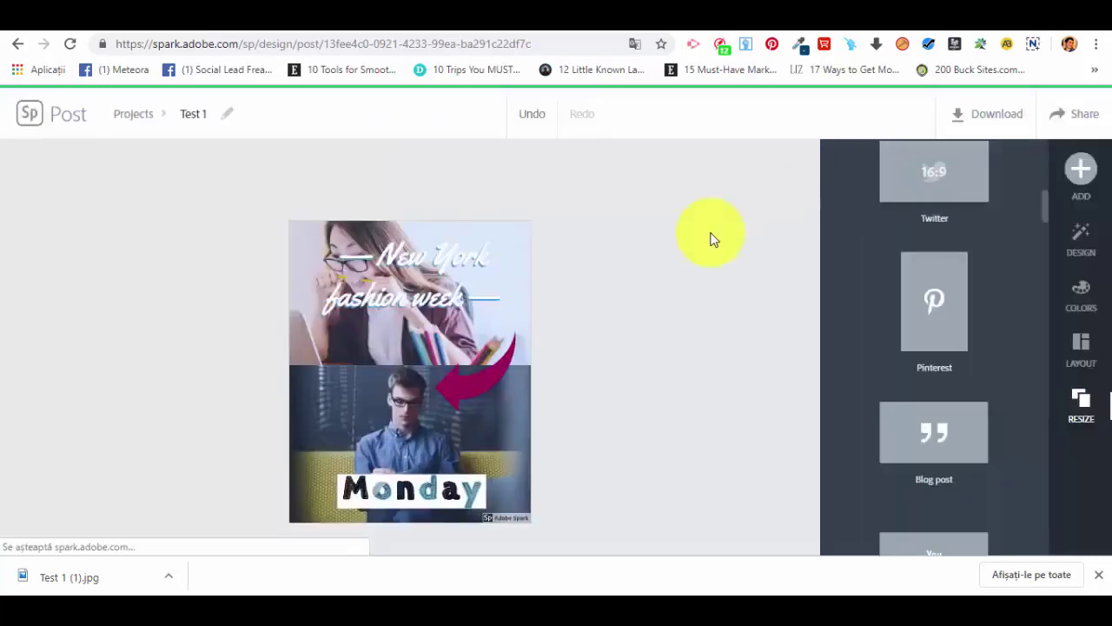